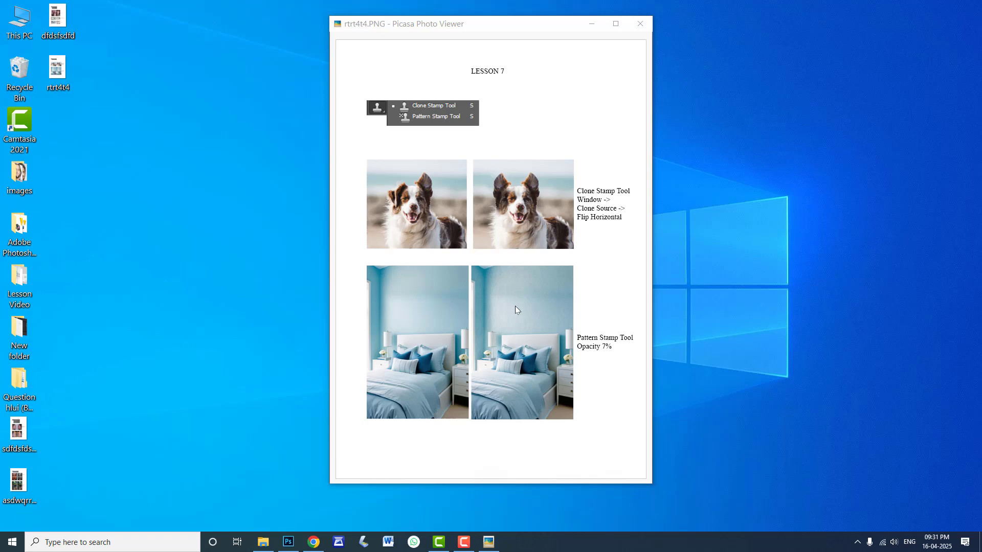
- Switch to Photoshop and open the image dog.jpg
click(288, 543)
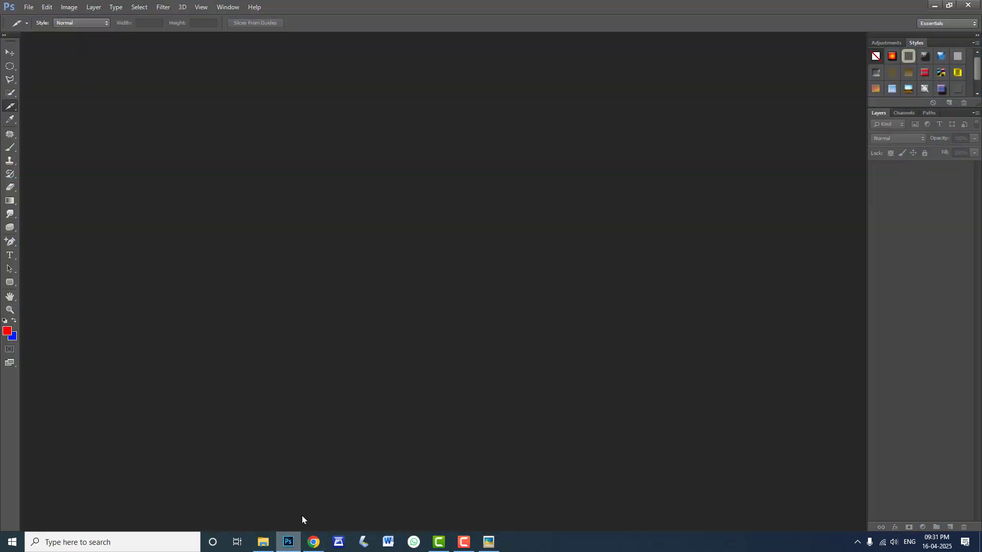
double_click(350, 359)
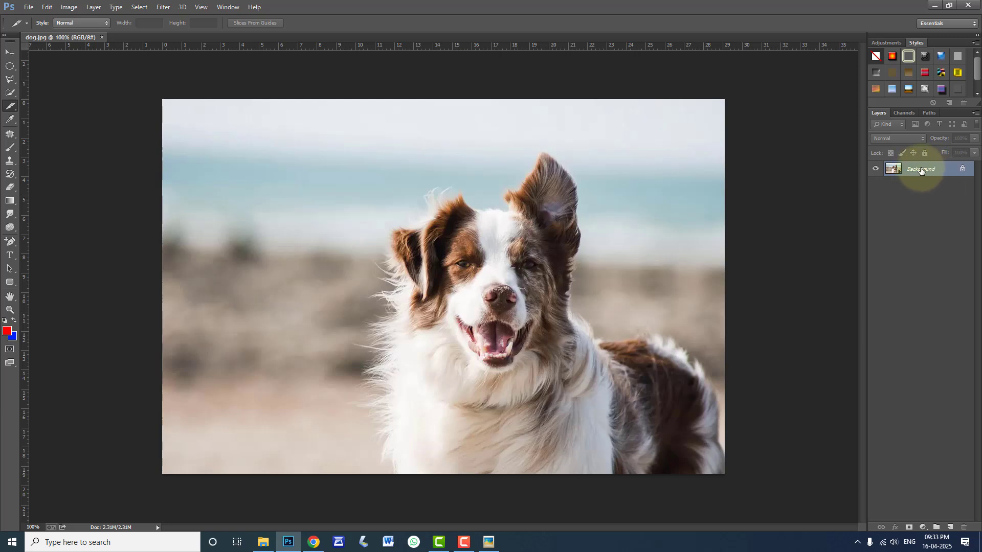
- Duplicate the dog photo's Background layer and delete the original Background layer
drag(919, 166, 918, 168)
key(ctrl+j)
click(10, 53)
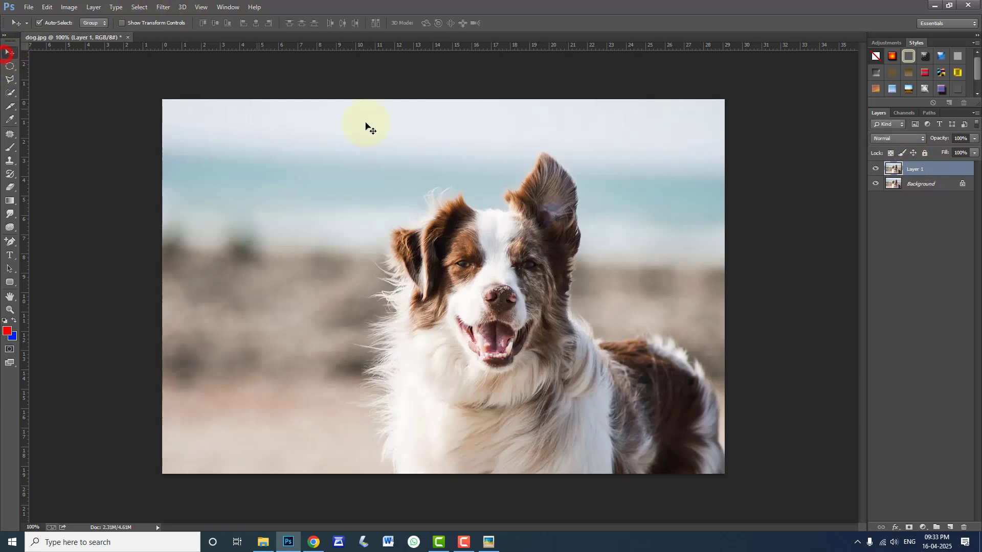
click(914, 187)
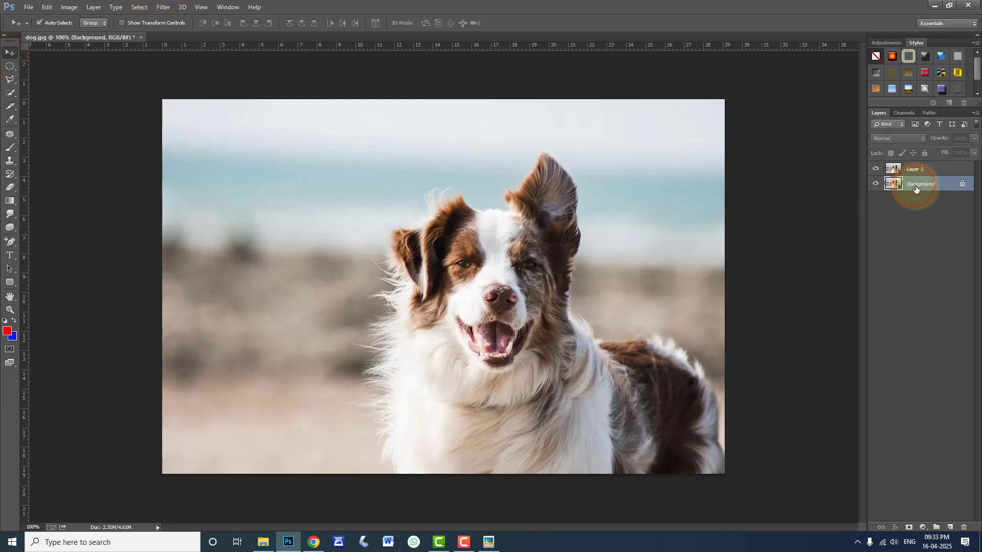
key(Delete)
- Activate the Clone Stamp tool
click(13, 164)
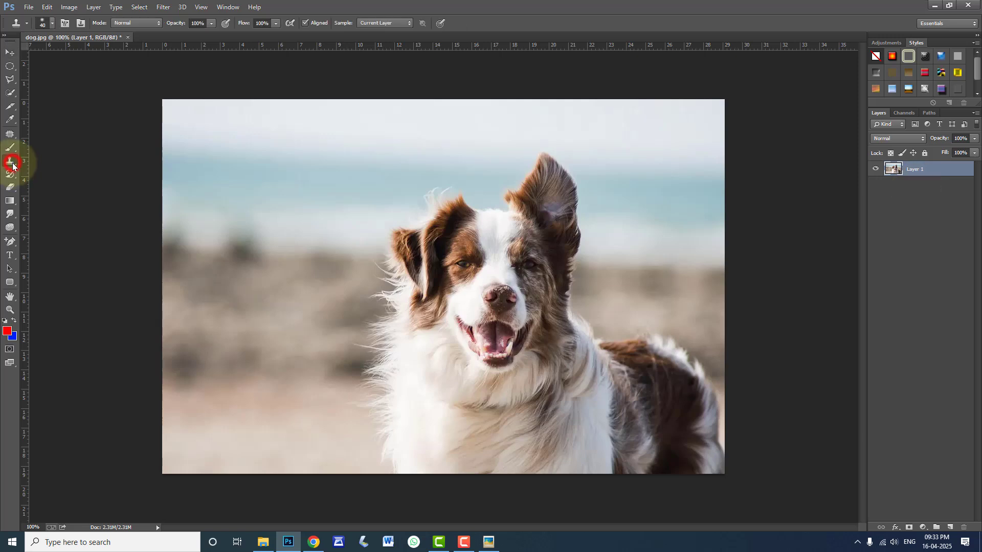
right_click(13, 164)
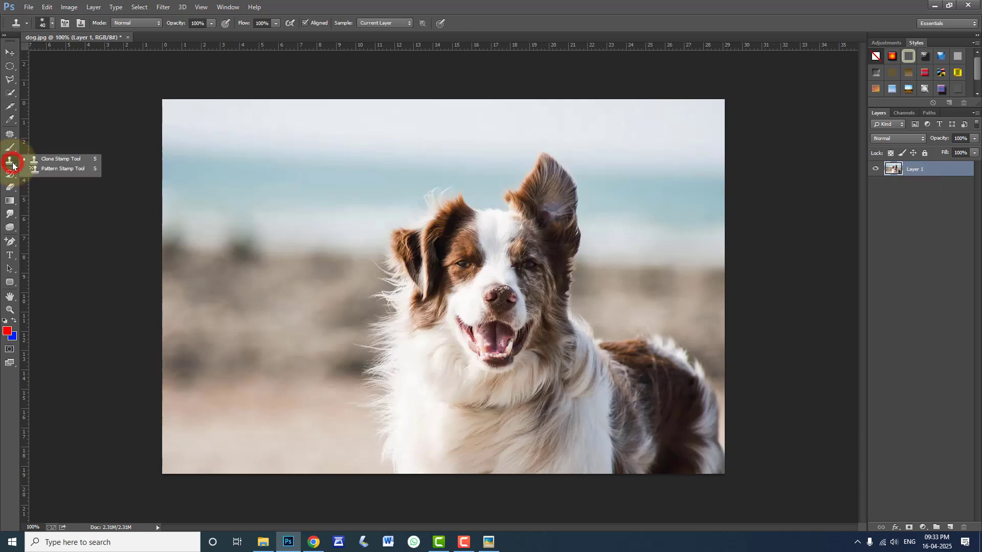
click(47, 159)
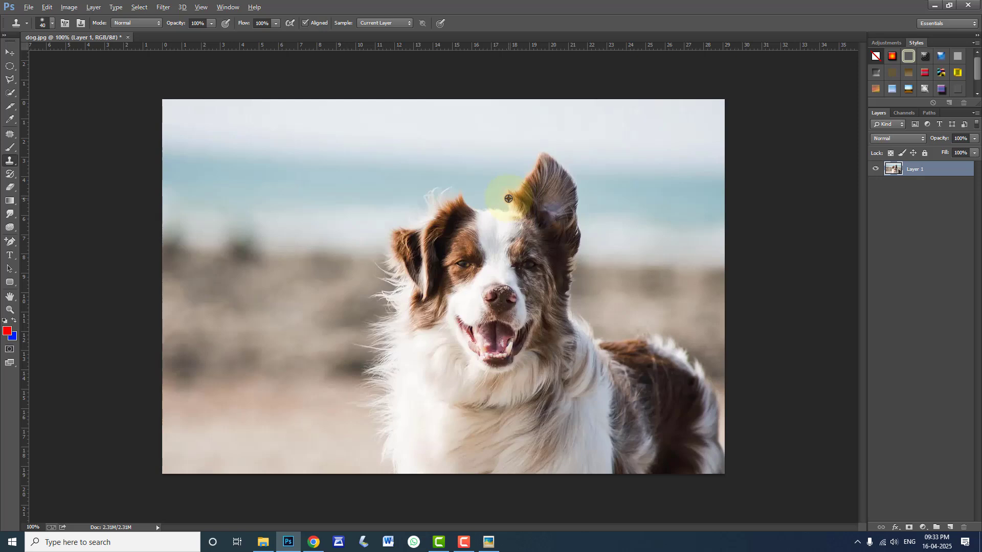
- Sample the inner base of the dog's upright ear and try to clone it unflipped over the folded ear
alt+click(509, 198)
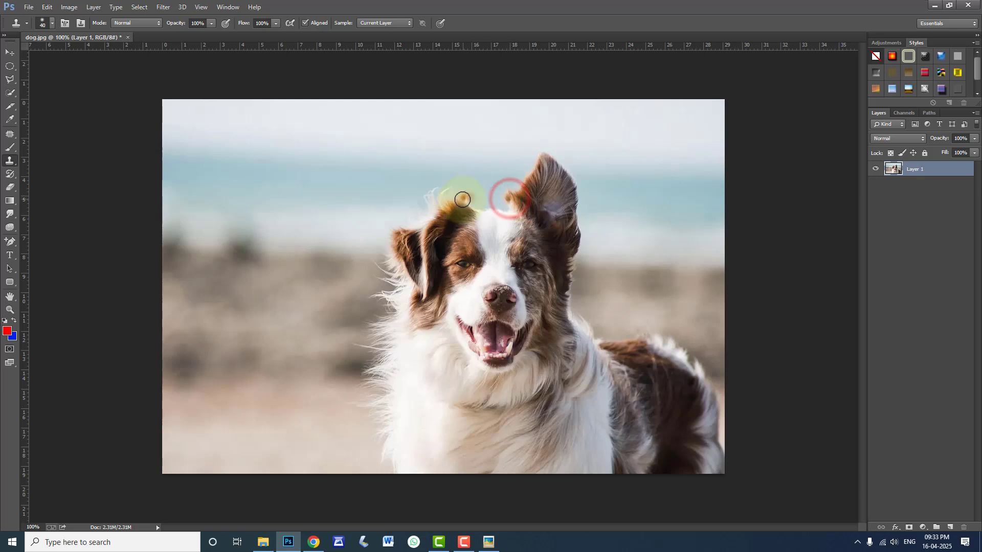
mouse_move(460, 202)
mouse_down()
mouse_move(444, 160)
mouse_move(454, 153)
mouse_move(470, 163)
mouse_move(476, 193)
mouse_move(467, 197)
mouse_move(481, 195)
mouse_move(509, 159)
mouse_move(510, 175)
mouse_move(487, 203)
mouse_move(514, 183)
mouse_move(562, 190)
mouse_move(551, 170)
mouse_move(531, 193)
mouse_move(538, 216)
mouse_move(562, 201)
mouse_move(543, 180)
mouse_move(527, 195)
mouse_move(532, 183)
mouse_move(557, 173)
mouse_move(568, 193)
mouse_move(509, 202)
mouse_move(527, 173)
mouse_move(496, 205)
mouse_move(504, 182)
mouse_up()
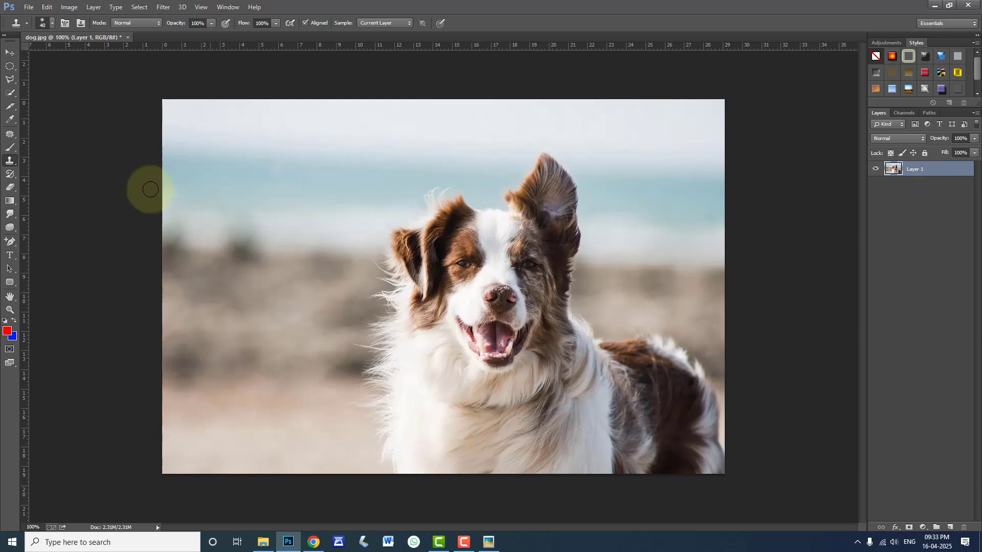
- Flip the clone source horizontally in the Clone Source settings, and close those settings
click(227, 7)
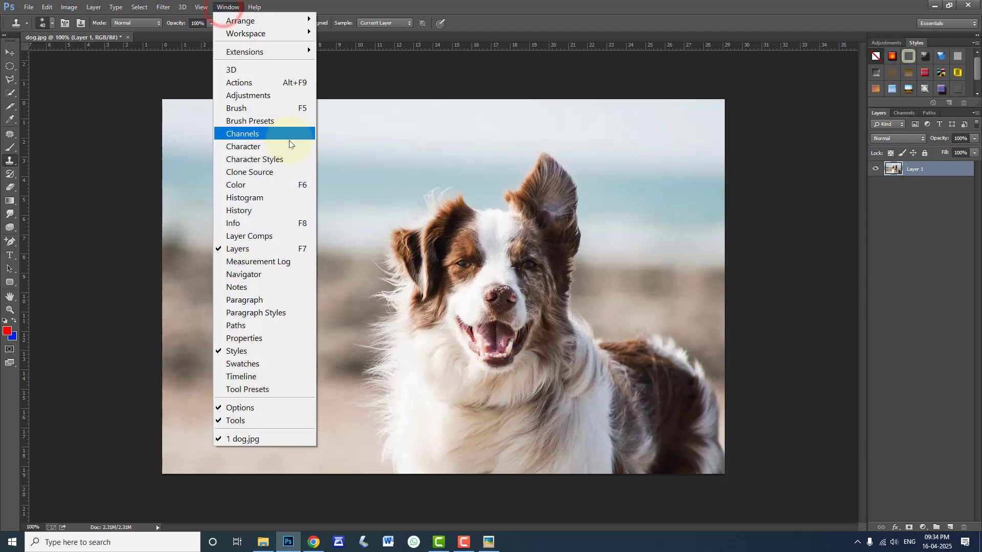
click(277, 174)
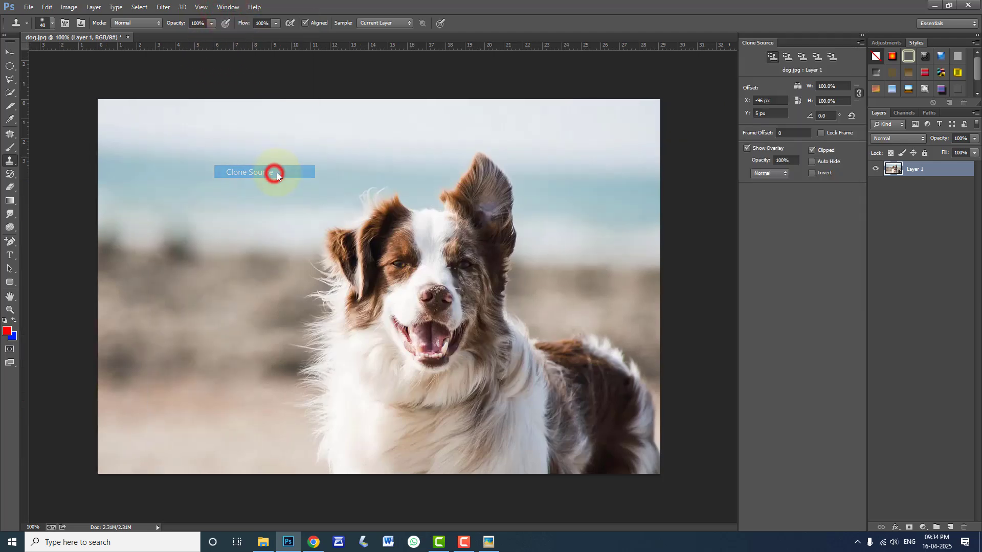
click(797, 86)
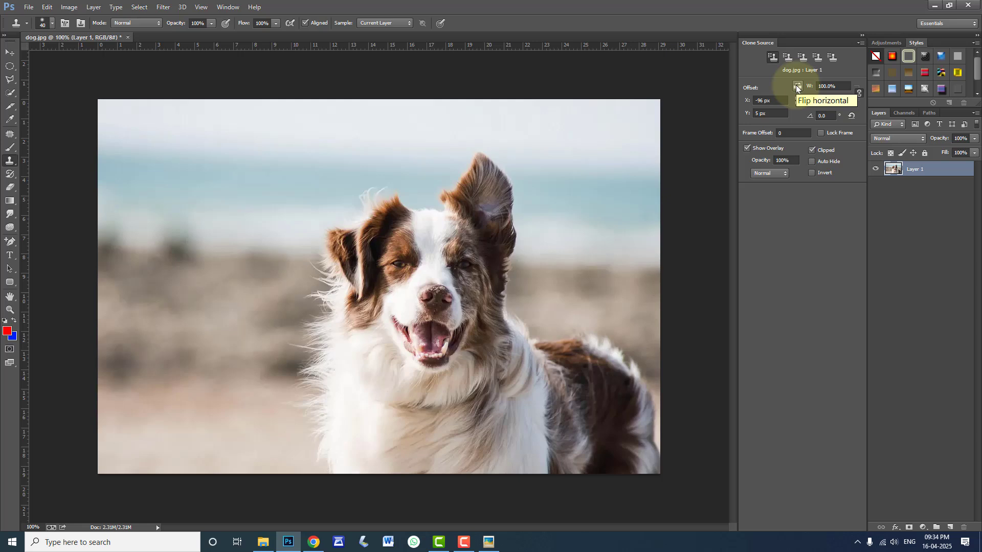
click(796, 85)
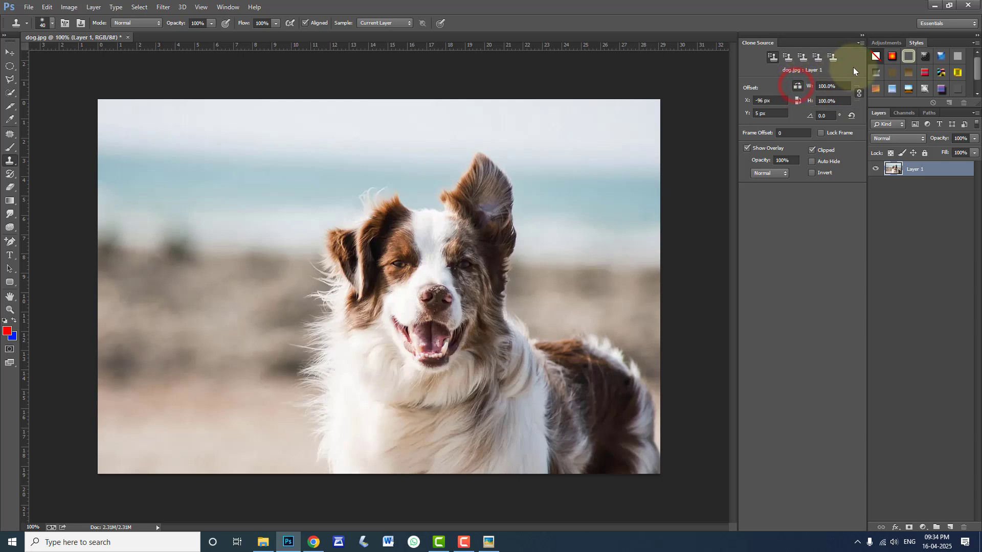
click(861, 44)
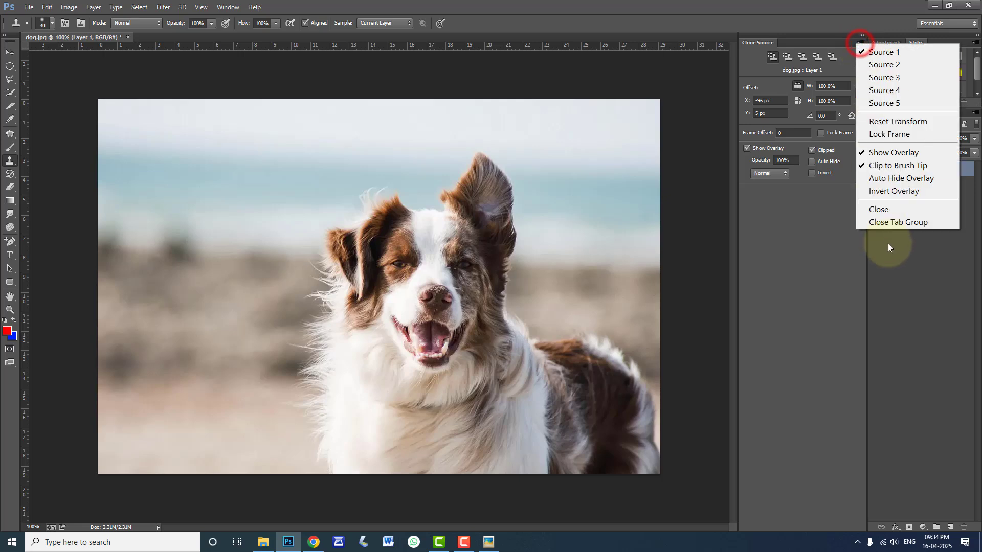
click(880, 223)
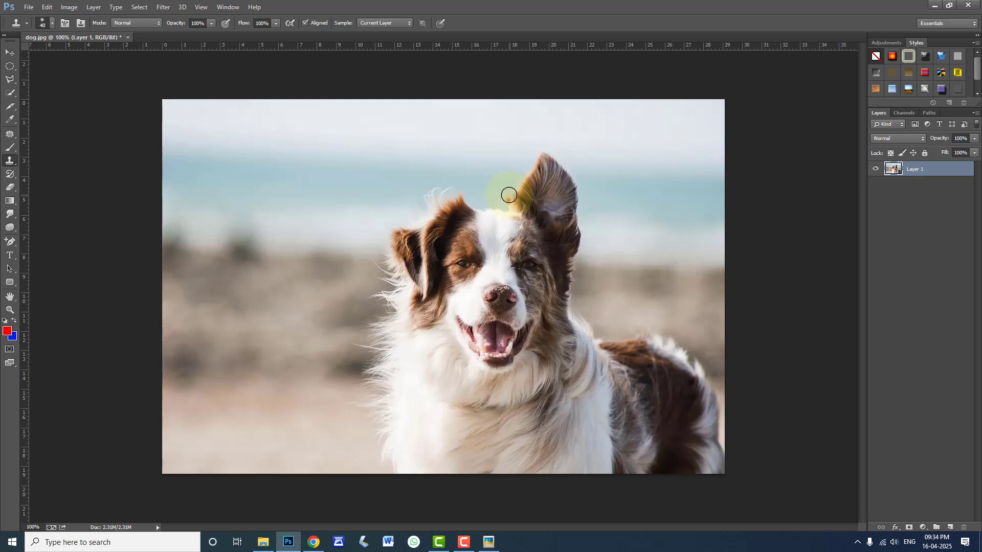
- Sample the inner base of the upright ear and clone a mirrored copy over the folded ear with a 50 px brush
key(bracketright)
key(bracketright)
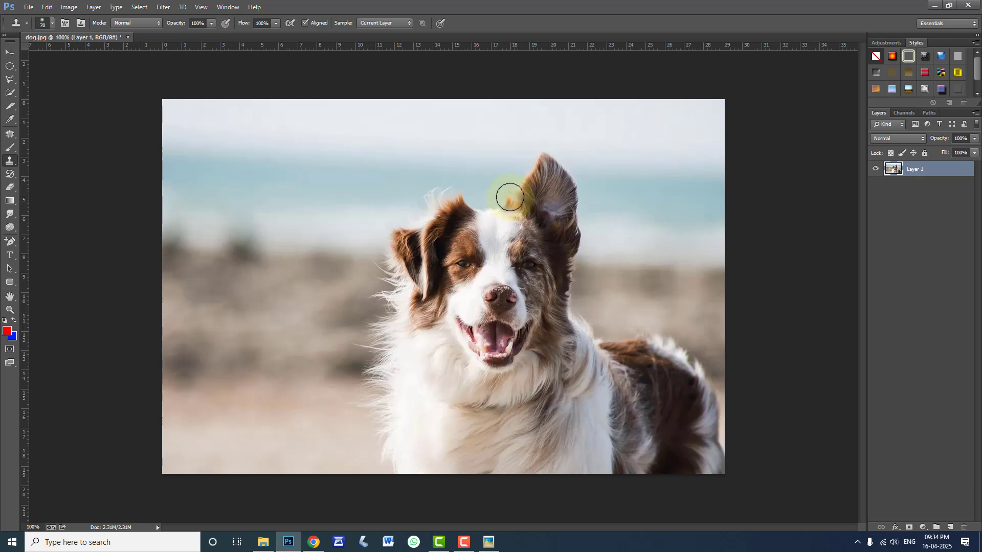
key(ctrl+alt+z)
alt+click(512, 199)
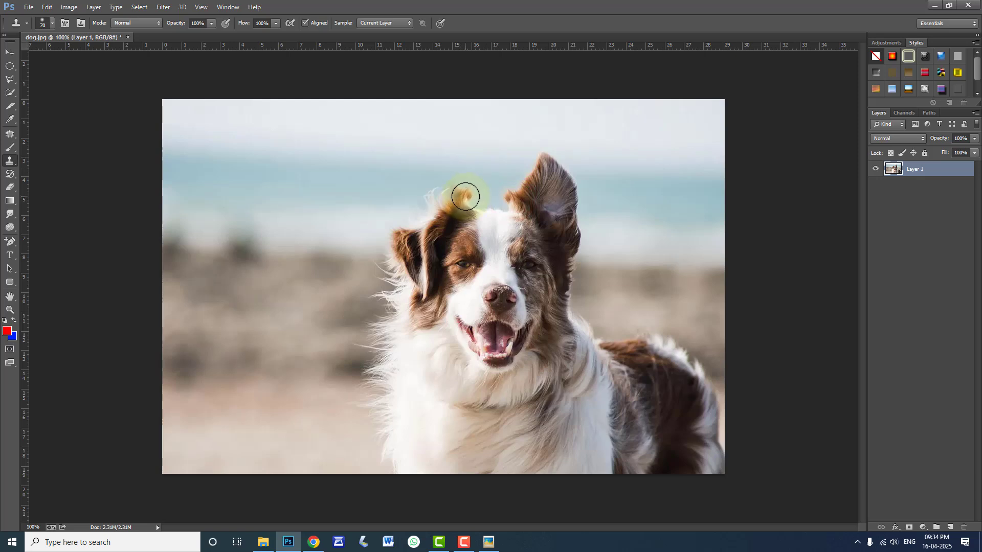
key(bracketleft)
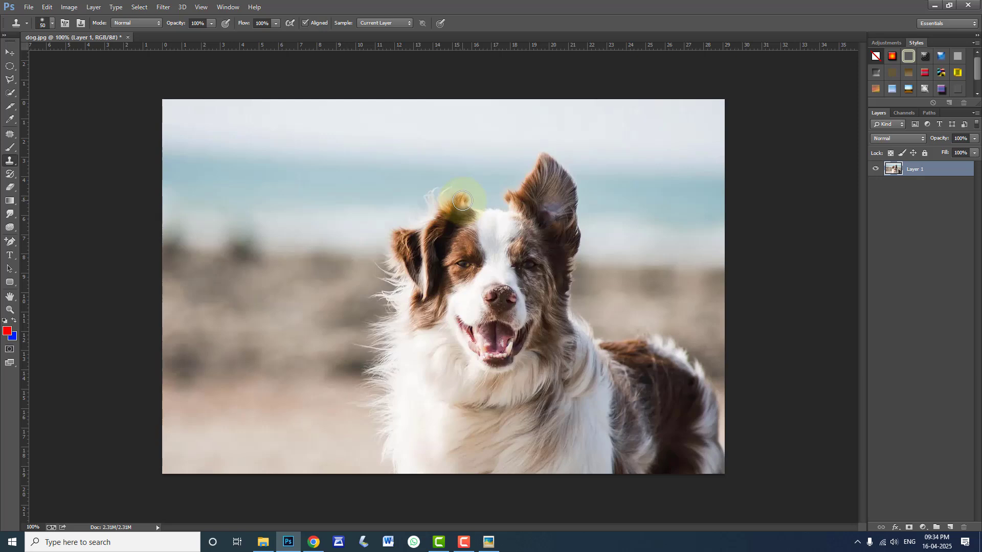
drag(463, 202, 425, 163)
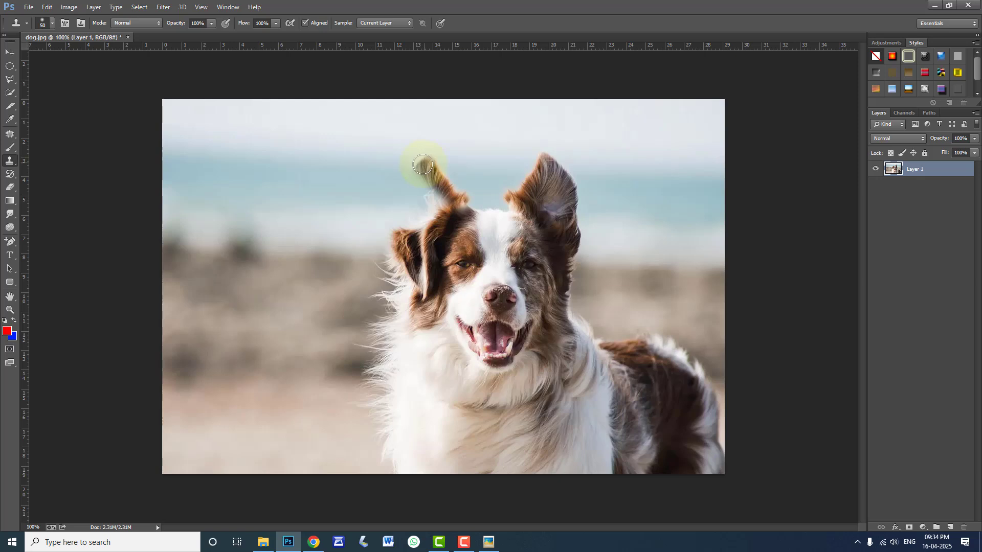
mouse_move(423, 165)
mouse_down()
mouse_move(402, 222)
mouse_move(415, 223)
mouse_move(422, 184)
mouse_move(434, 190)
mouse_move(437, 201)
mouse_move(421, 213)
mouse_move(428, 291)
mouse_move(420, 261)
mouse_up()
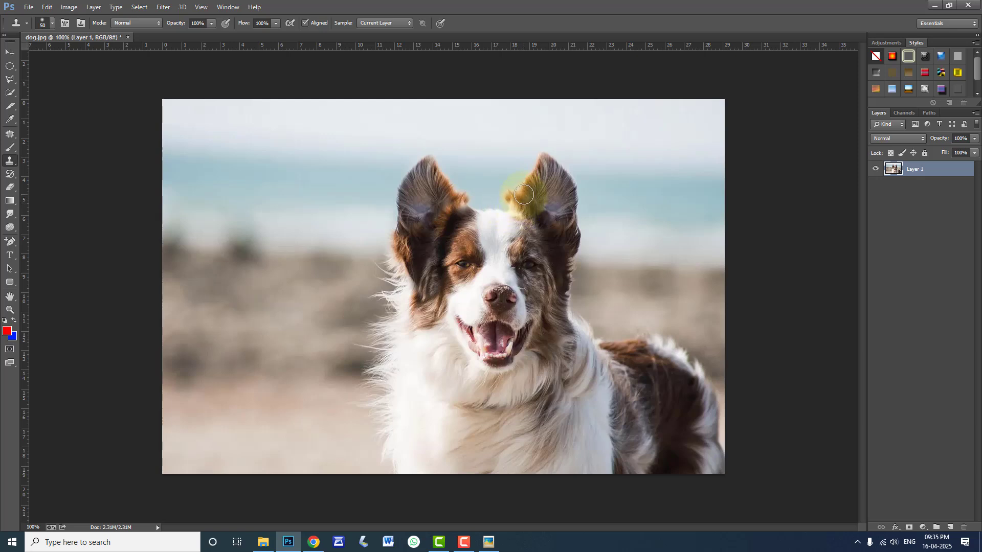
- Resample beside the original upright ear's inner base with a 70 px brush and stamp it at the cloned ear's inner base
key(bracketright)
key(bracketright)
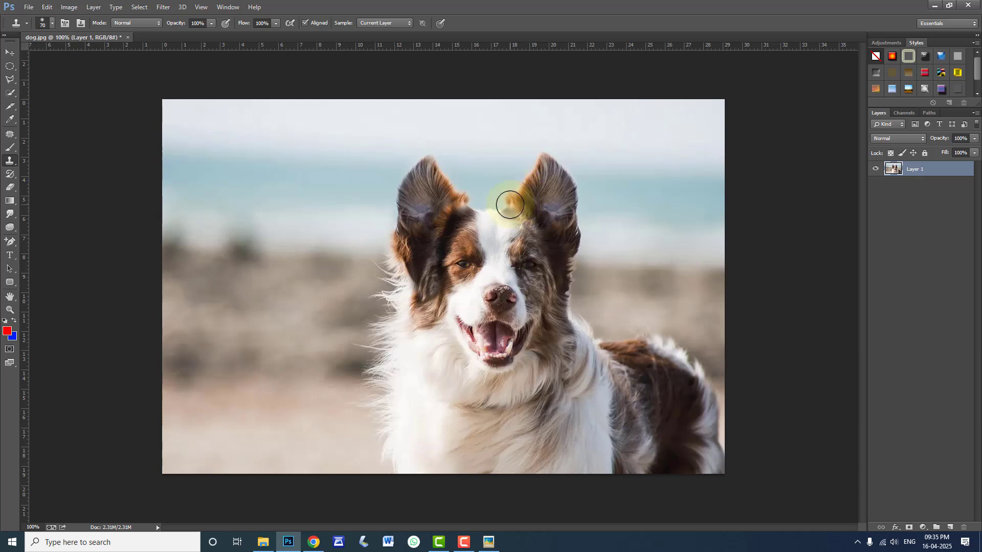
alt+click(509, 205)
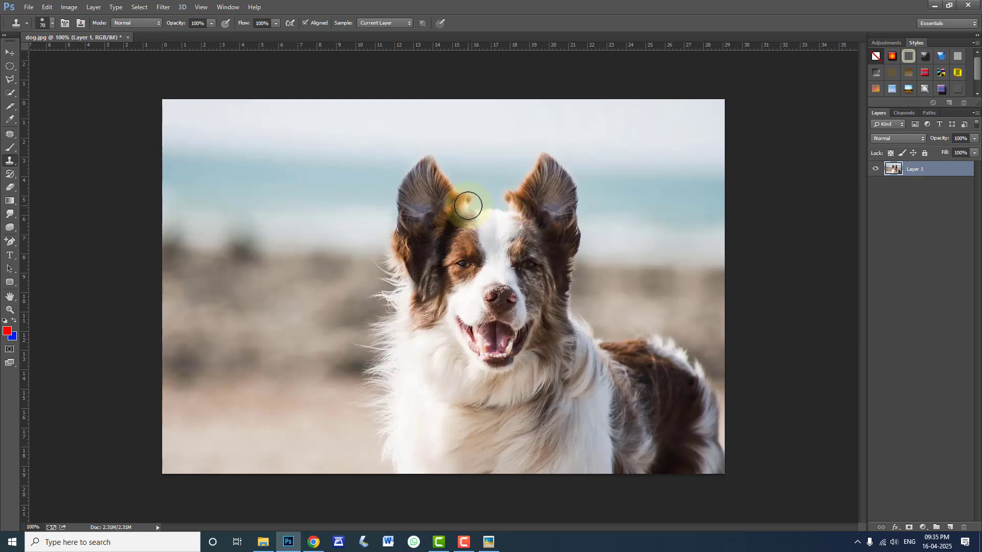
click(468, 206)
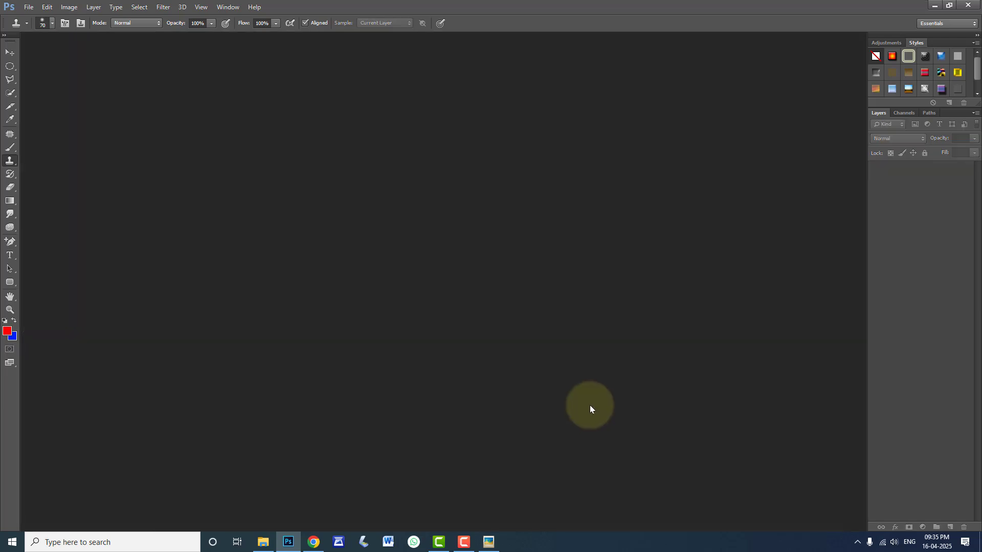
- Open the blue bedroom image 9d743d273db3acf696d842789c7fa414 from the Photosop tutorial folder
double_click(589, 404)
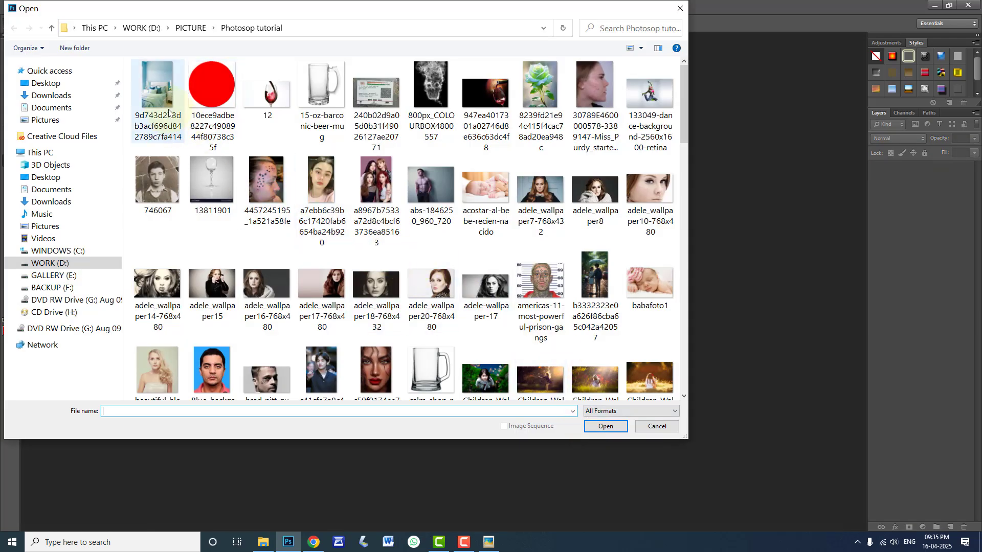
click(168, 113)
click(608, 428)
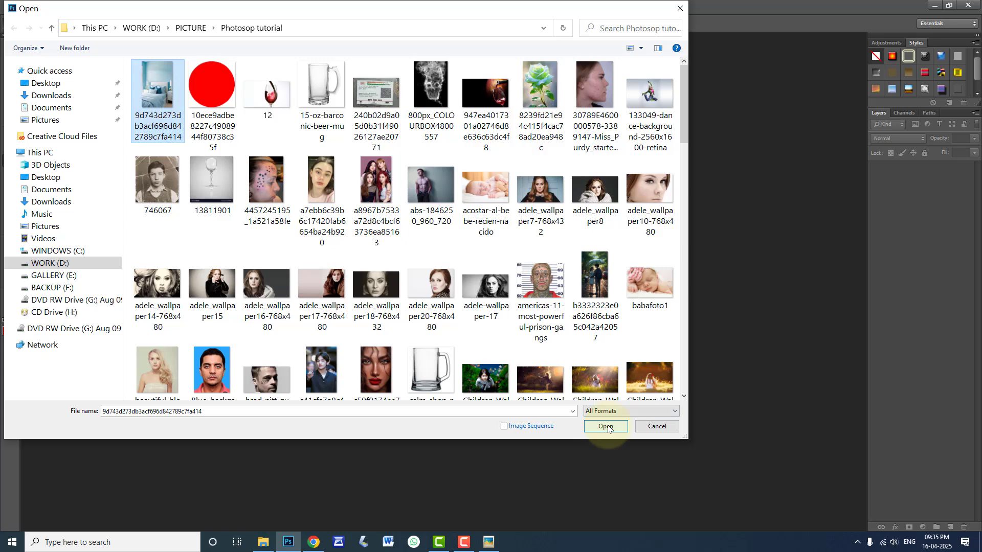
click(608, 428)
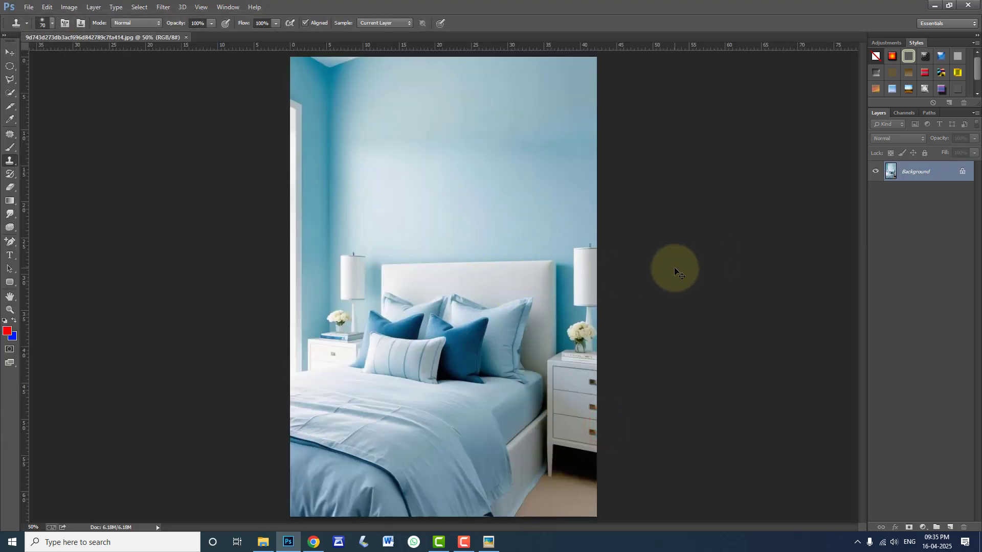
- Duplicate the bedroom image's Background layer and remove the original Background layer
key(ctrl+j)
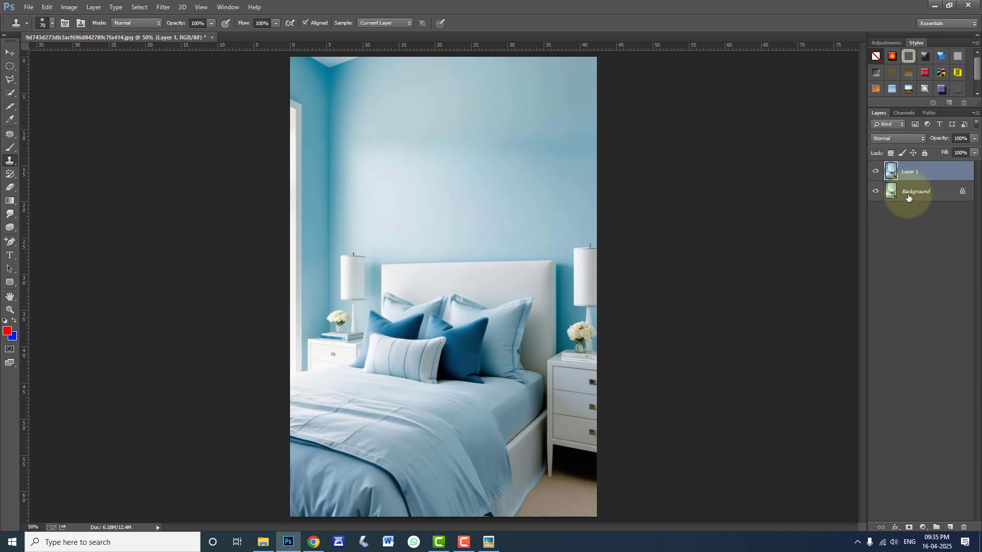
click(910, 197)
key(Delete)
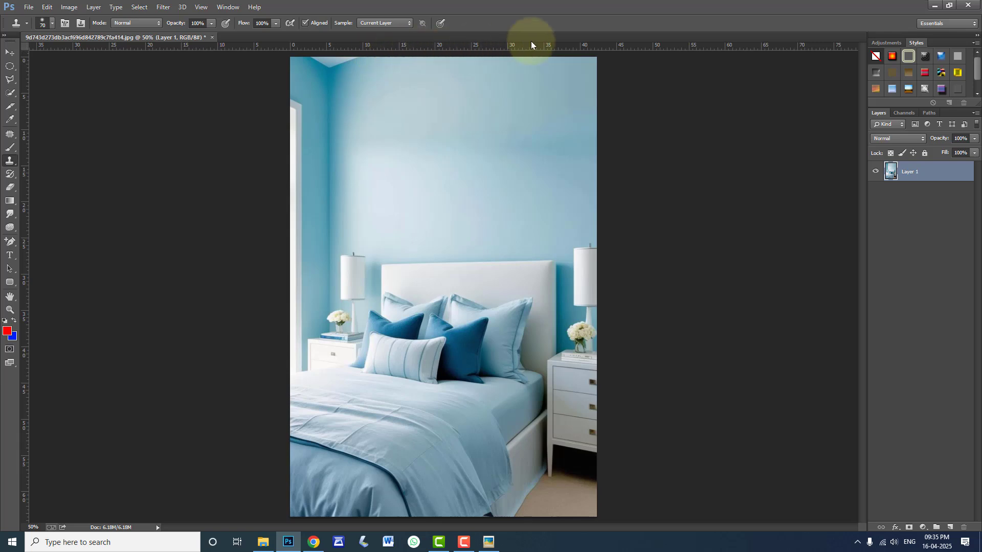
- Activate the Polygonal Lasso tool and set its feather to 1 px
click(10, 80)
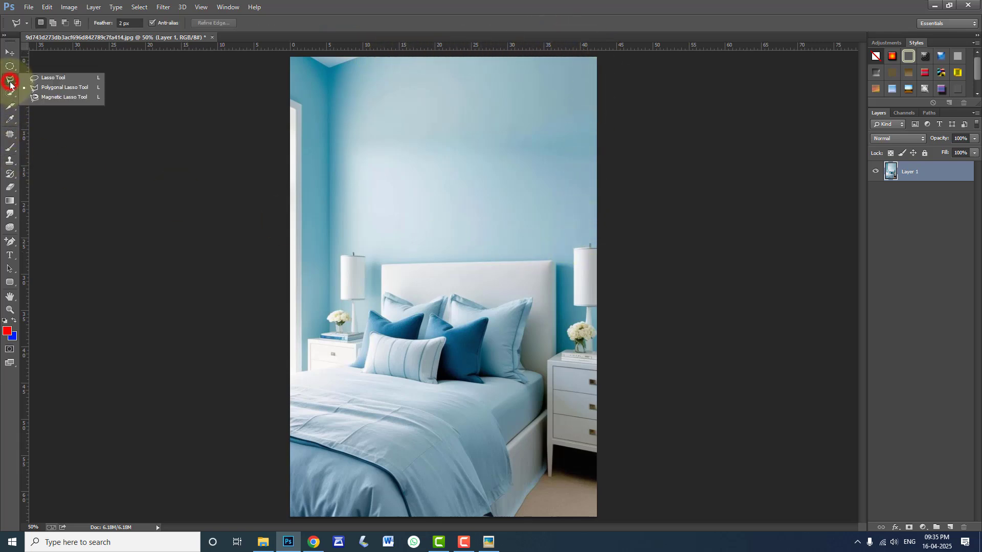
click(39, 88)
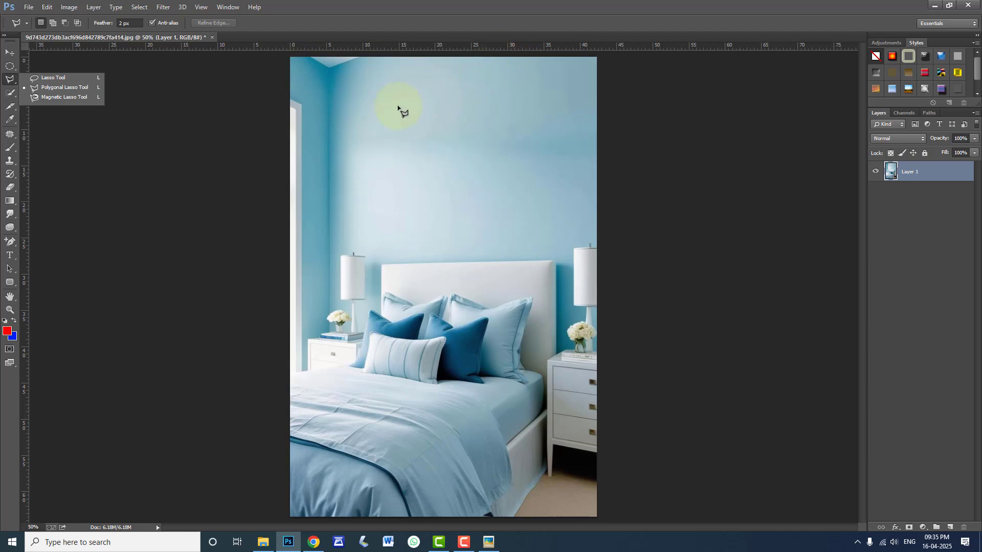
click(51, 87)
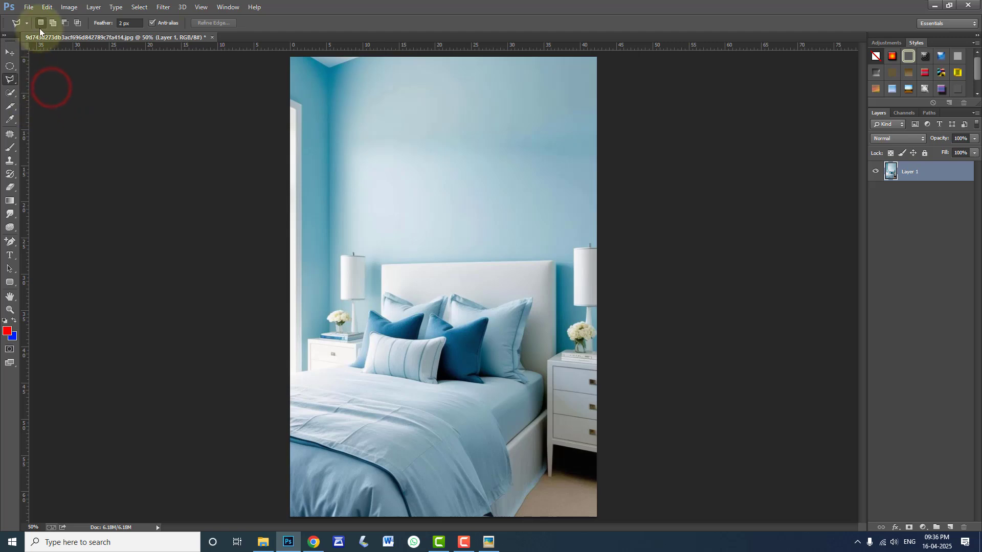
click(121, 22)
text(1)
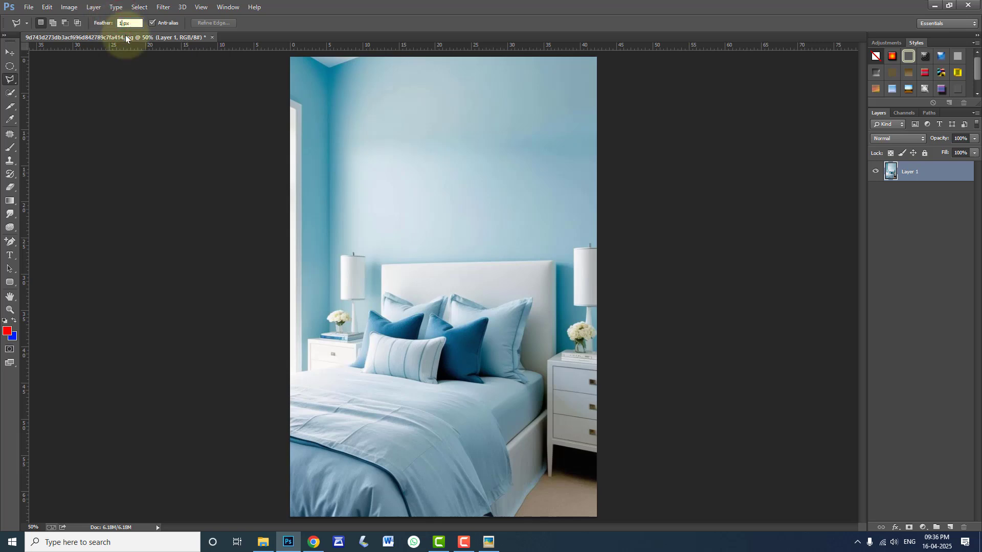
- Trace the back wall's selection outline from the ceiling corner down the wall edge and around the left flowers and lamp to the pillow
click(330, 68)
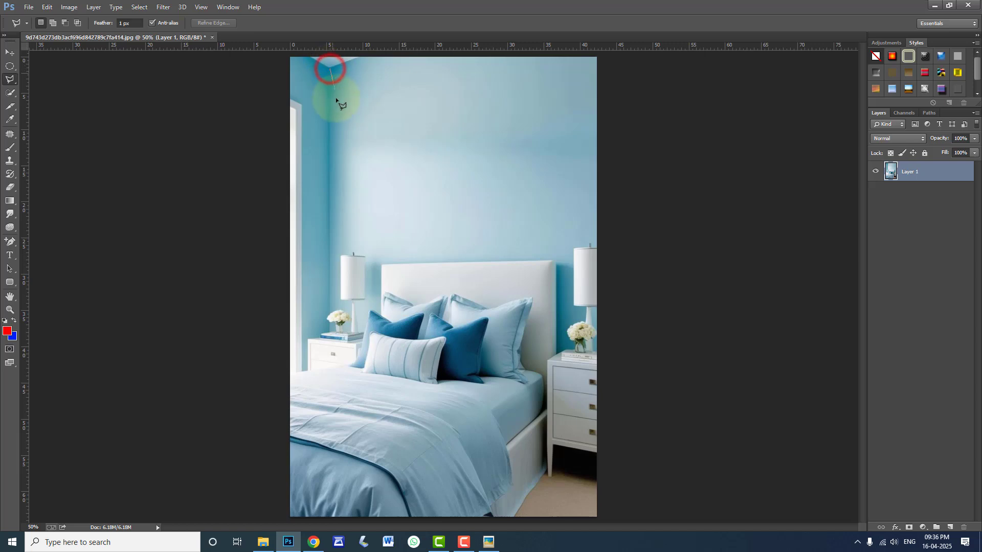
click(348, 315)
click(349, 320)
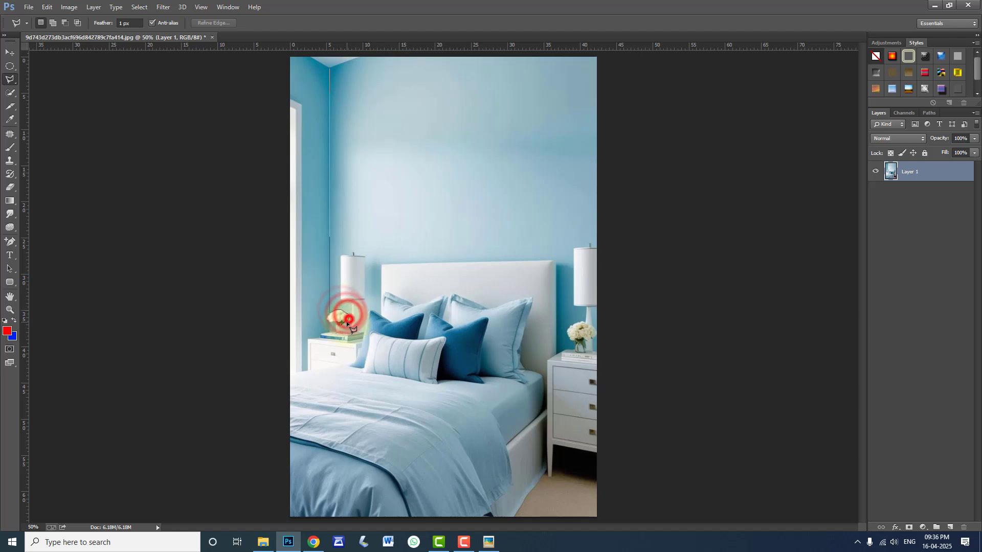
click(343, 323)
click(343, 330)
click(348, 331)
click(351, 330)
click(352, 301)
click(341, 299)
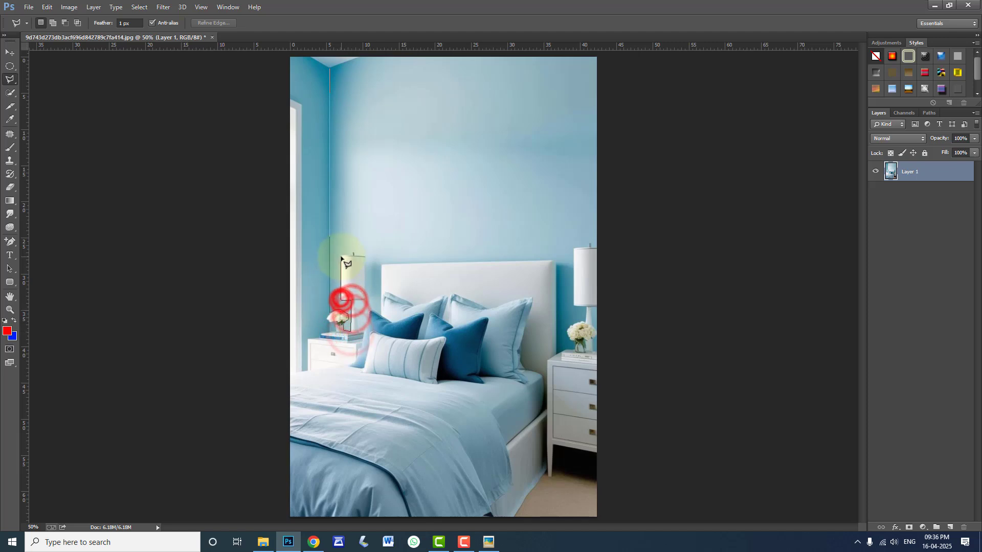
click(341, 255)
click(364, 256)
click(365, 299)
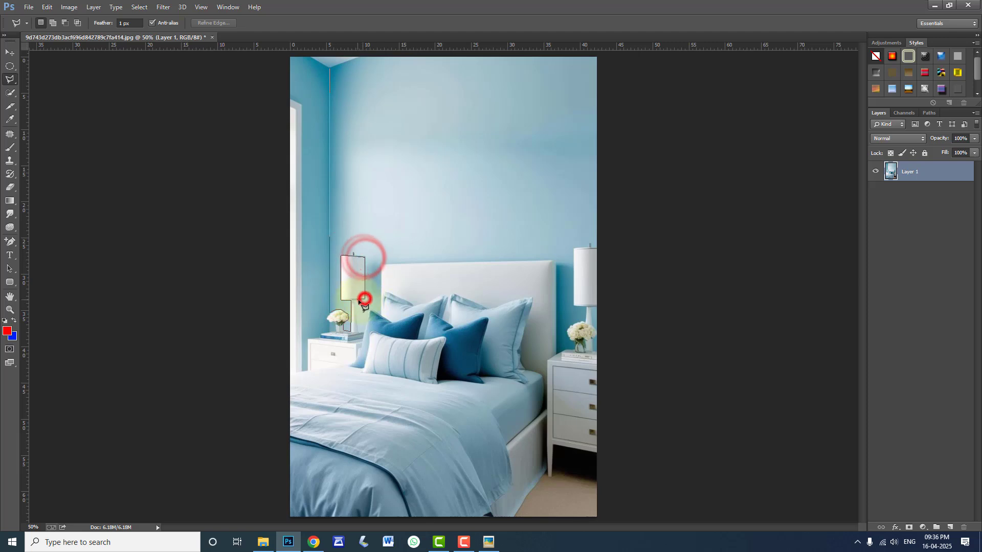
click(356, 300)
click(357, 331)
click(380, 311)
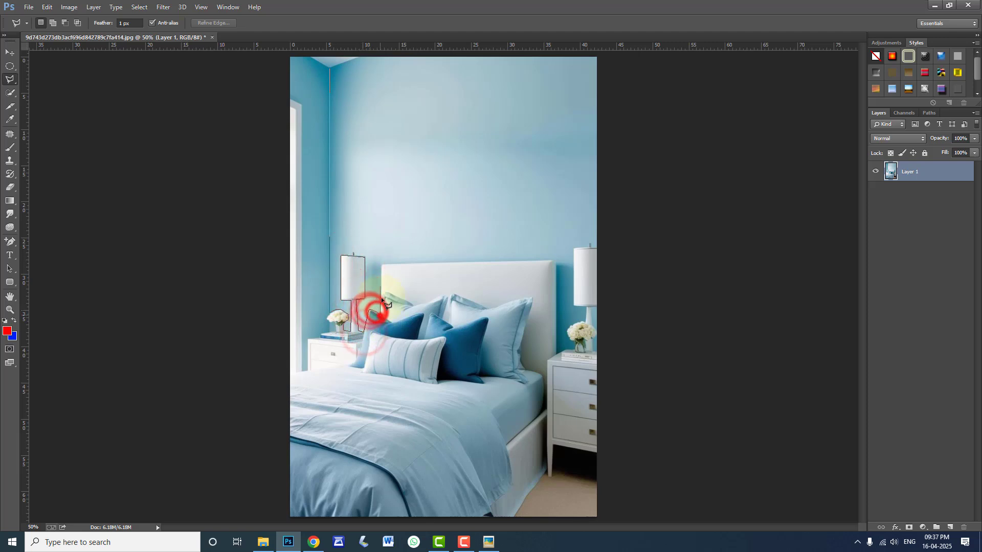
- Continue the wall outline along the headboard, above the right nightstand's flowers and around the right lampshade to the image edge
click(381, 265)
click(552, 262)
click(556, 266)
click(557, 352)
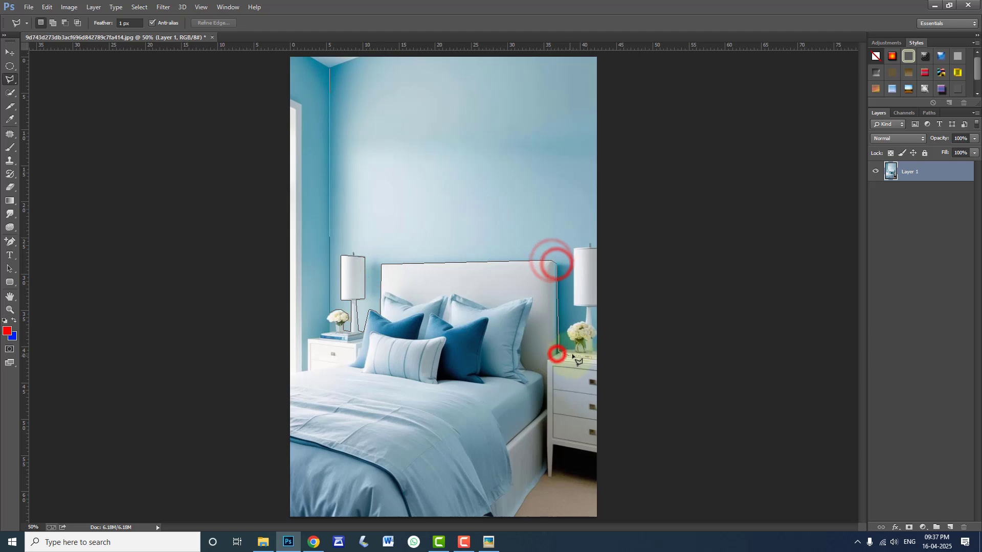
click(585, 321)
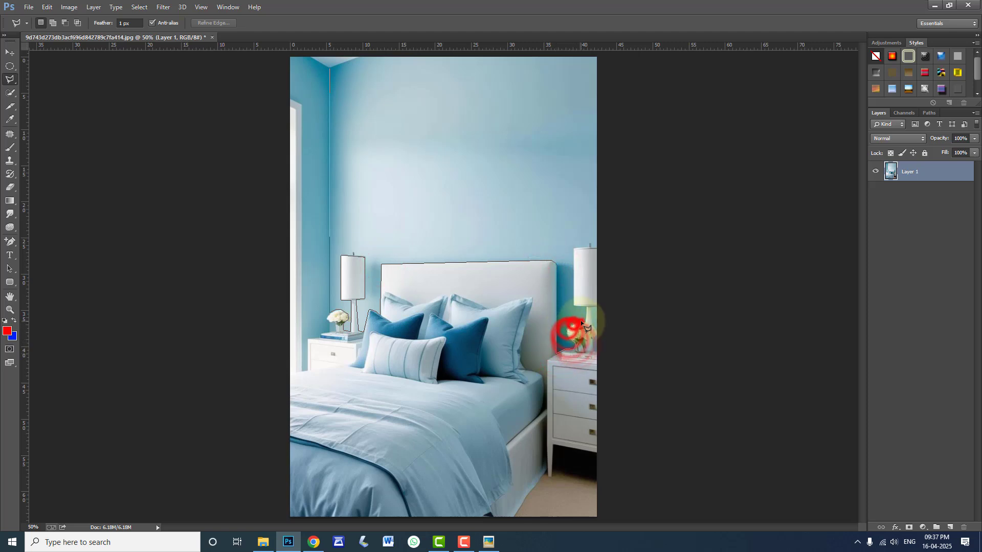
click(574, 306)
click(573, 248)
click(599, 247)
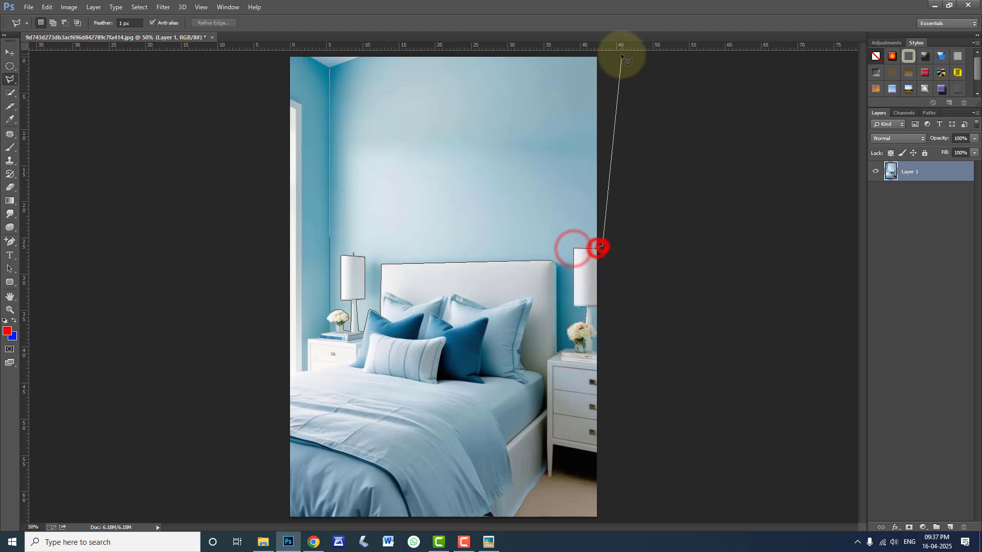
- Close the wall selection by running the outline beyond the image's upper edge and back along the ceiling line to the corner
key(ctrl+minus)
click(551, 124)
click(399, 125)
click(388, 133)
click(369, 141)
key(ctrl+plus)
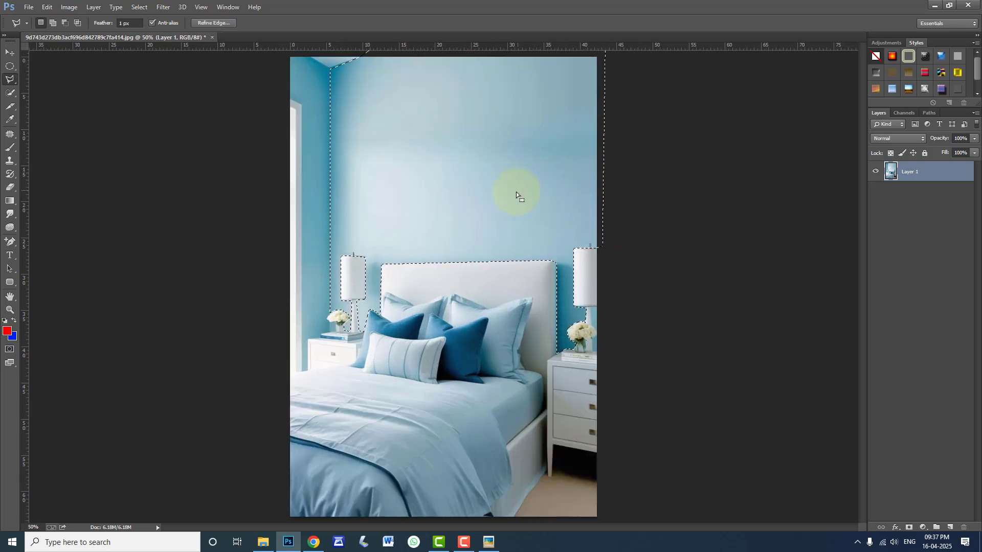
- Activate the Pattern Stamp tool and choose the purple-pink flower pattern
click(14, 163)
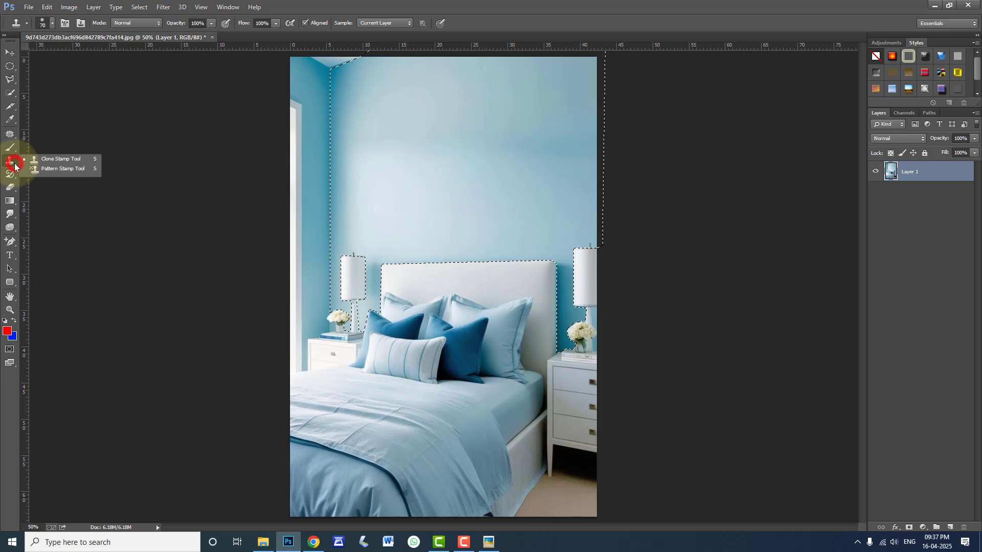
click(40, 171)
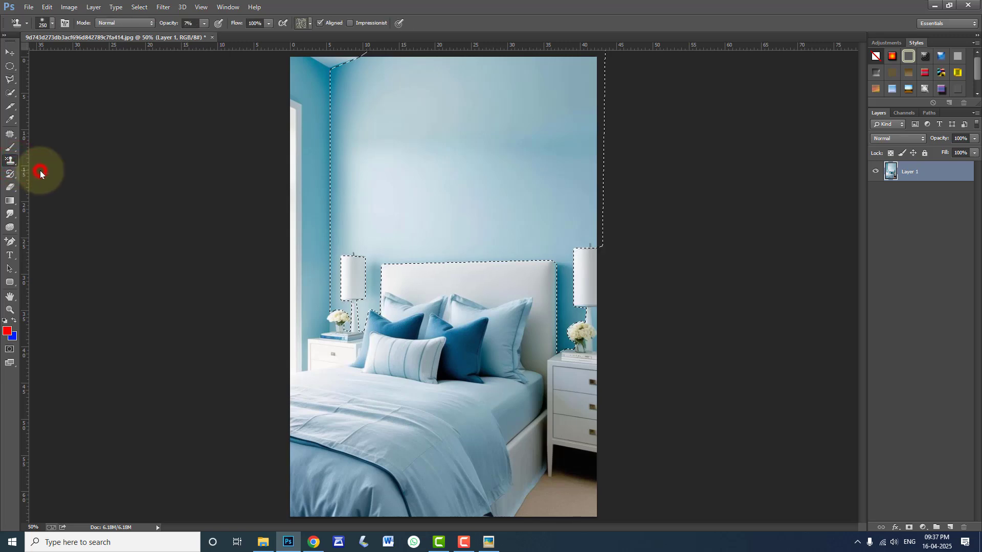
click(309, 23)
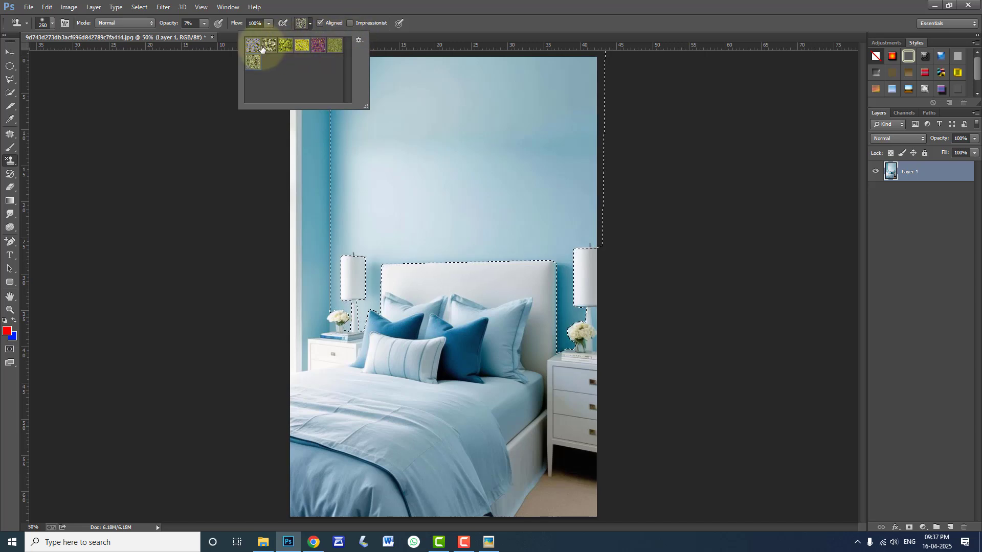
click(357, 41)
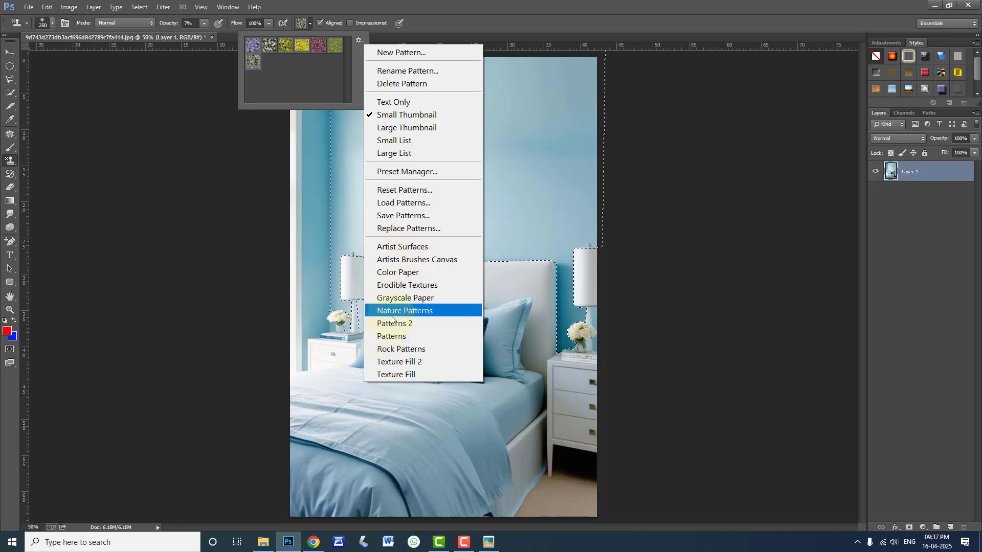
click(275, 72)
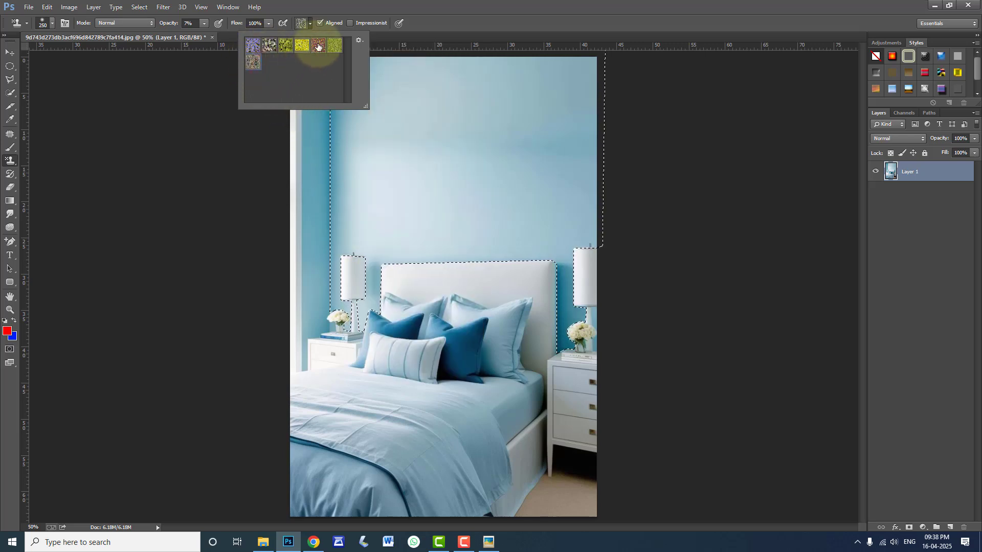
click(318, 46)
click(432, 13)
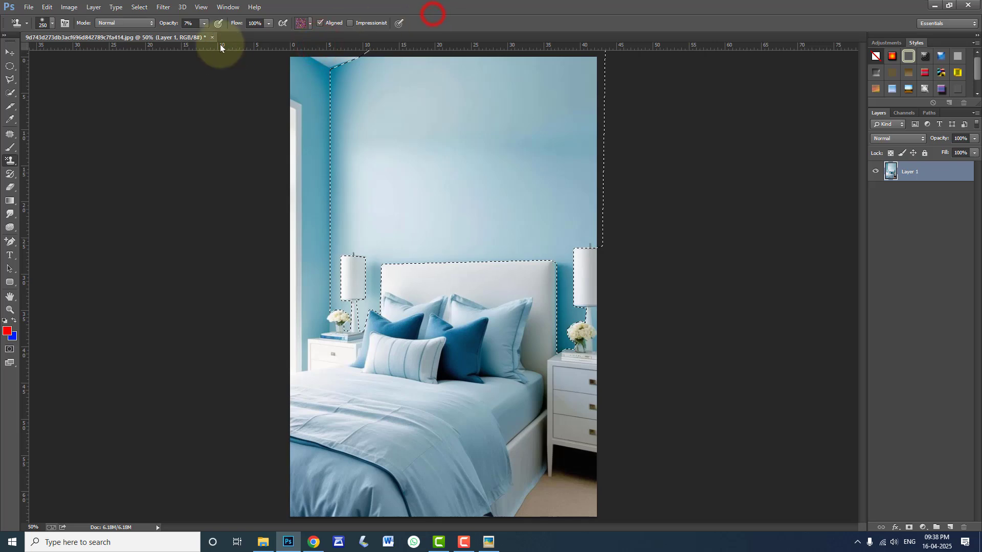
- Set the Pattern Stamp opacity to 50% and check the brush size and hardness
click(204, 23)
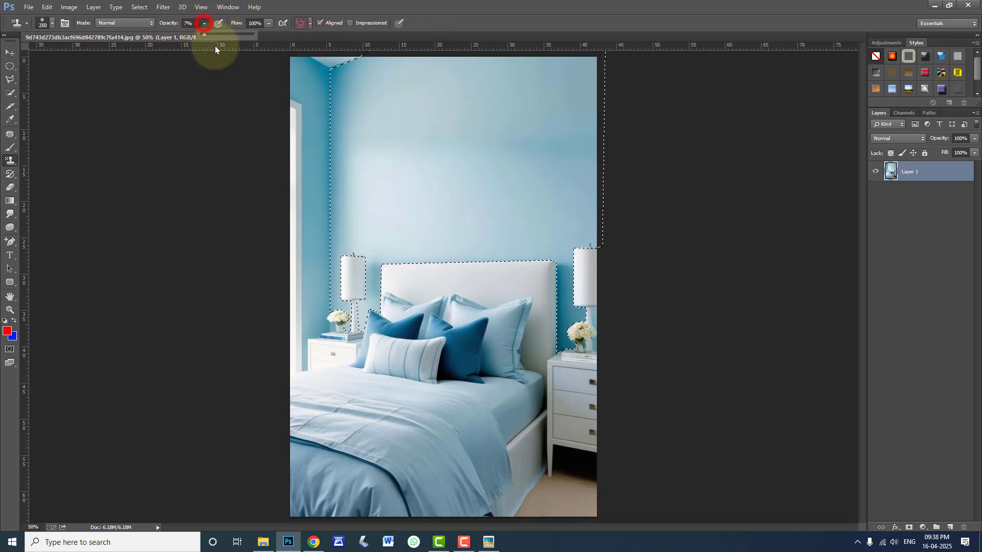
drag(205, 36, 219, 37)
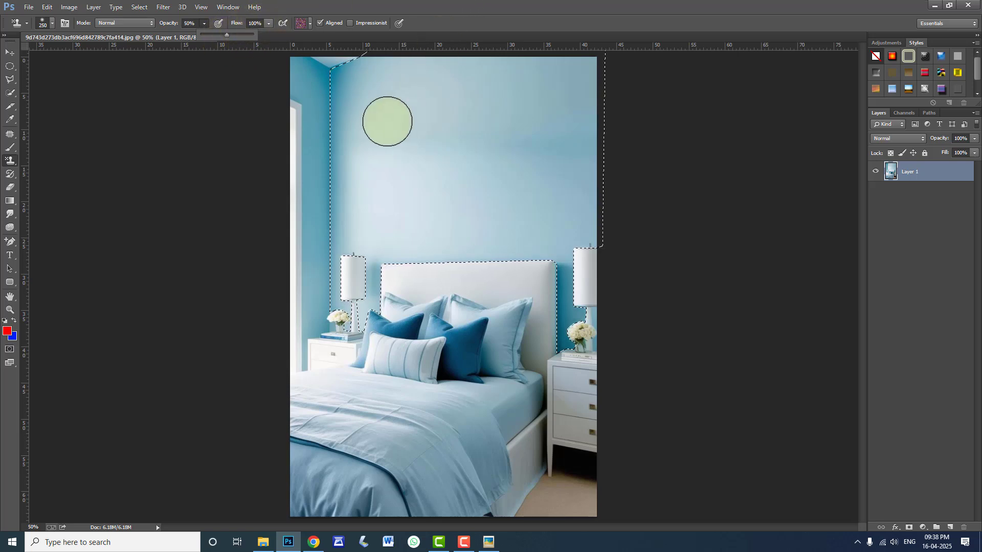
right_click(387, 121)
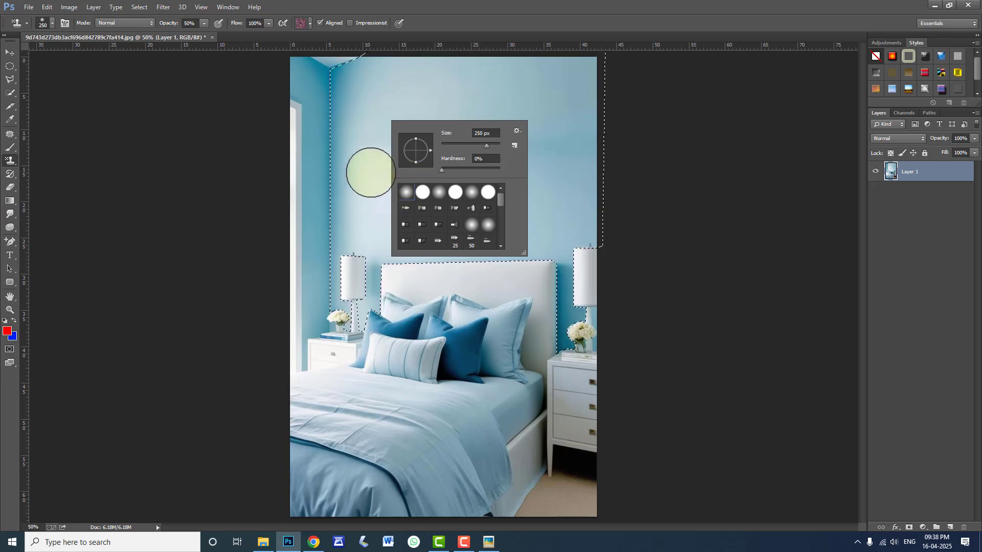
click(523, 6)
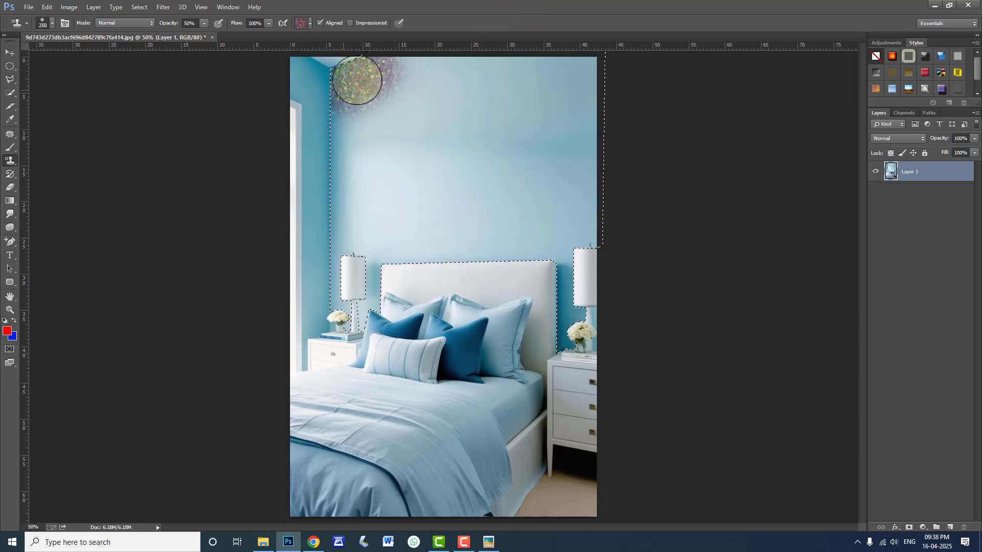
- Paint the purple-pink flower pattern over the whole selected back wall and clear the selection
mouse_move(357, 80)
mouse_down()
mouse_move(566, 72)
mouse_move(565, 87)
mouse_move(353, 129)
mouse_move(537, 66)
mouse_move(329, 193)
mouse_move(332, 222)
mouse_up()
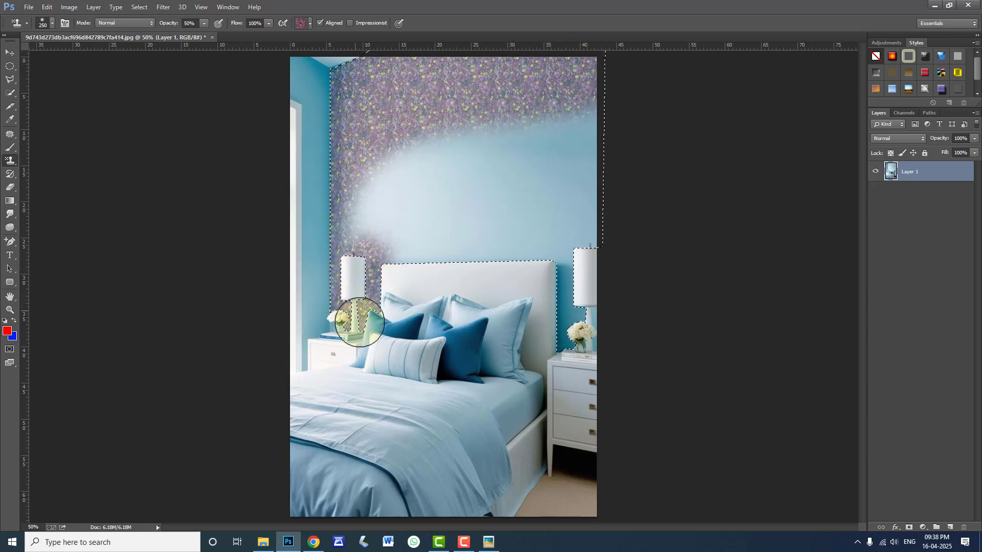
mouse_move(359, 322)
mouse_down()
mouse_move(383, 184)
mouse_move(338, 249)
mouse_move(347, 236)
mouse_move(563, 325)
mouse_move(491, 197)
mouse_up()
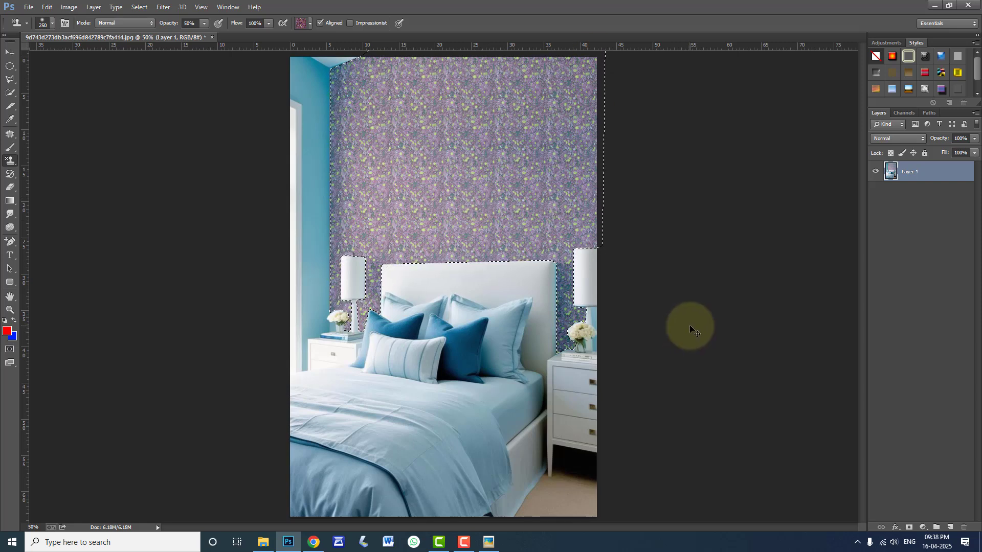
key(ctrl+d)
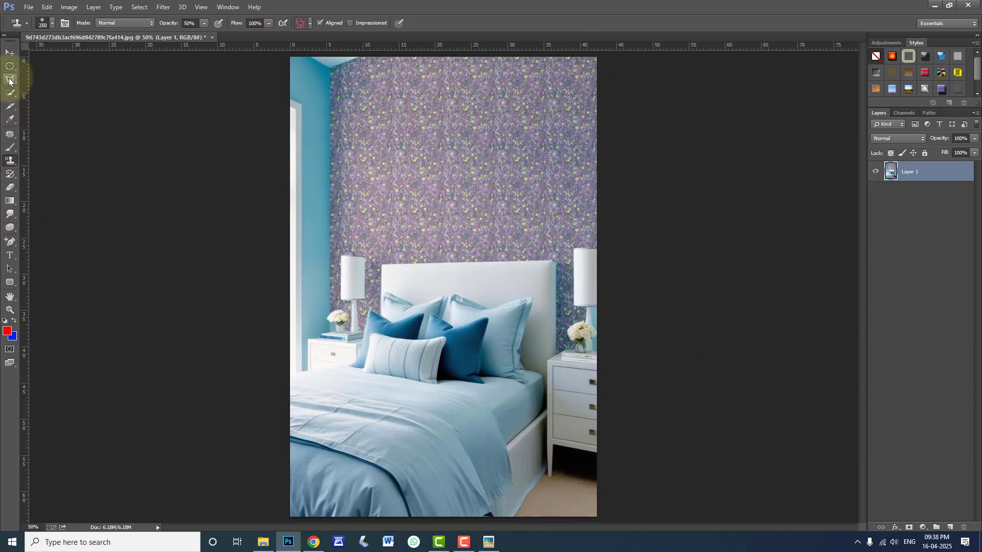
- Select the unpainted wall gap between the right lamp's base and the image edge with the Polygonal Lasso
click(9, 79)
click(50, 88)
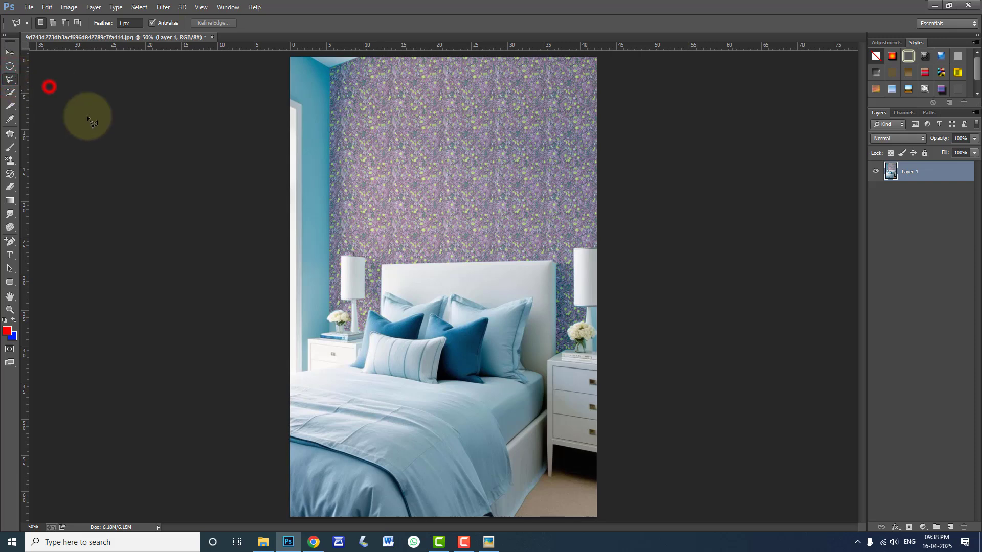
click(592, 326)
click(597, 334)
click(593, 352)
click(602, 350)
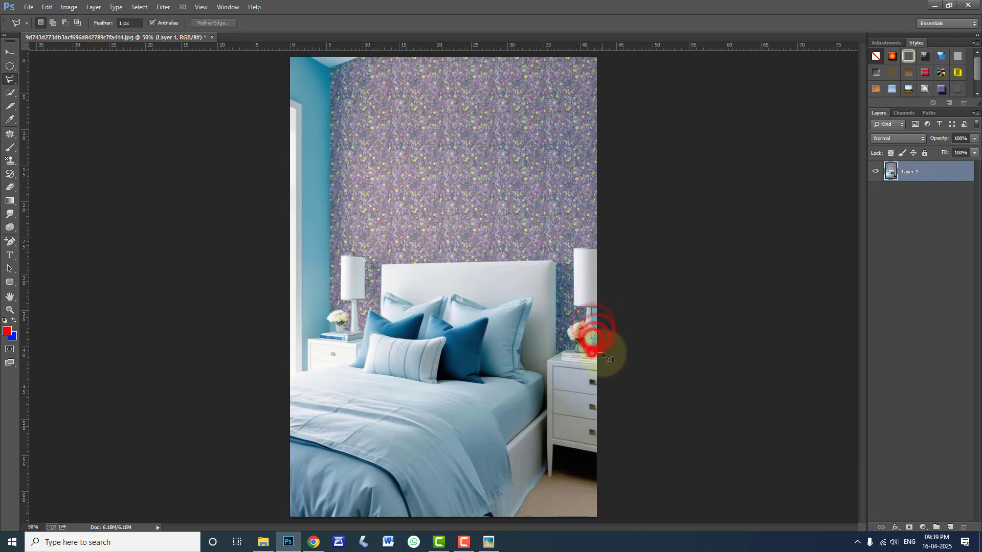
click(605, 311)
click(596, 309)
- Stamp the purple-pink flower pattern into the gap beside the right lamp's base and clear the selection
click(9, 161)
click(43, 170)
drag(595, 316, 605, 342)
key(ctrl+d)
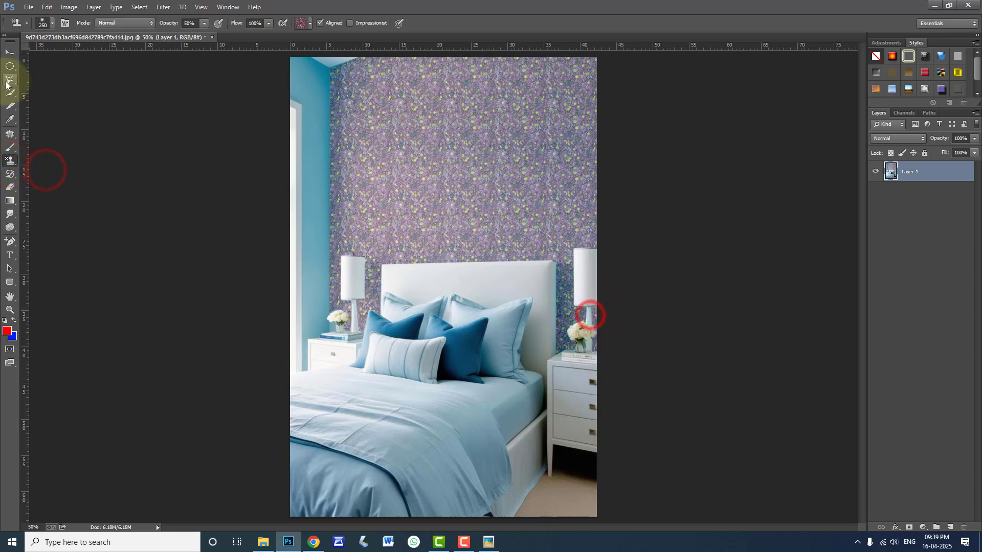
- Select the triangular piece of ceiling above the wall corner with the Polygonal Lasso
click(11, 79)
click(56, 87)
click(307, 56)
click(330, 68)
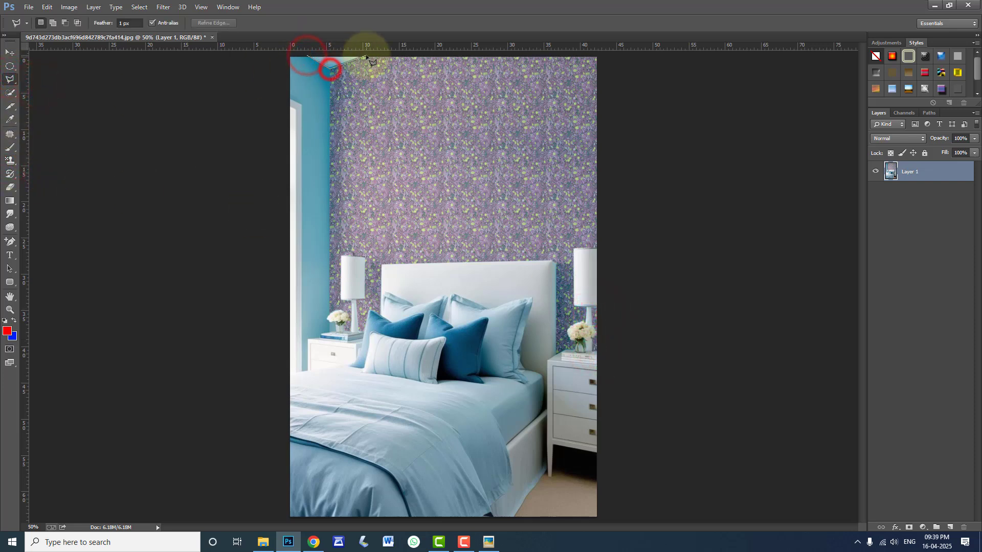
click(366, 54)
click(307, 56)
- Stamp the selected ceiling triangle with the yellow flower pattern
click(10, 160)
click(309, 23)
click(301, 46)
click(390, 3)
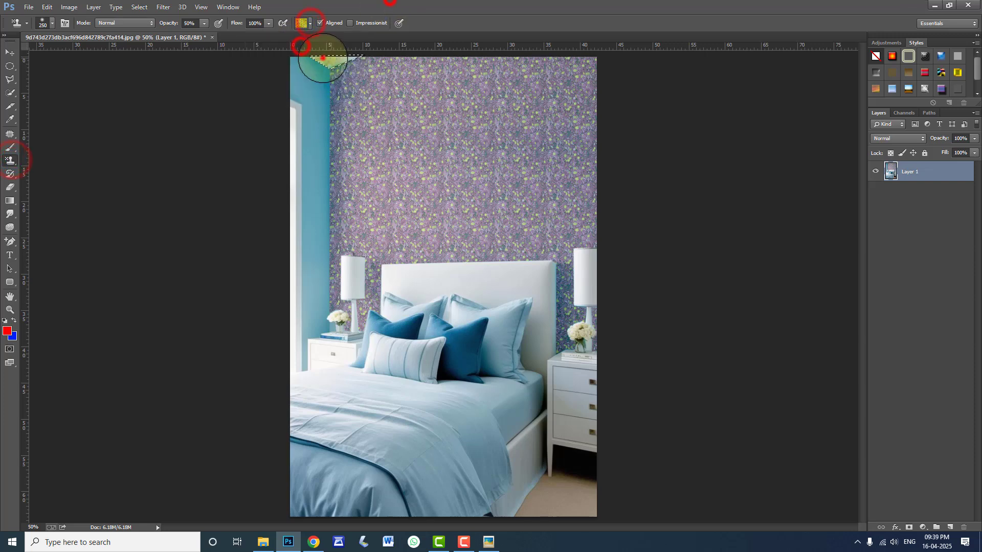
drag(323, 59, 339, 61)
- Select the narrow left side wall with the Polygonal Lasso, following the ceiling line, wall corner, nightstand and white window frame
click(11, 79)
click(36, 88)
click(307, 54)
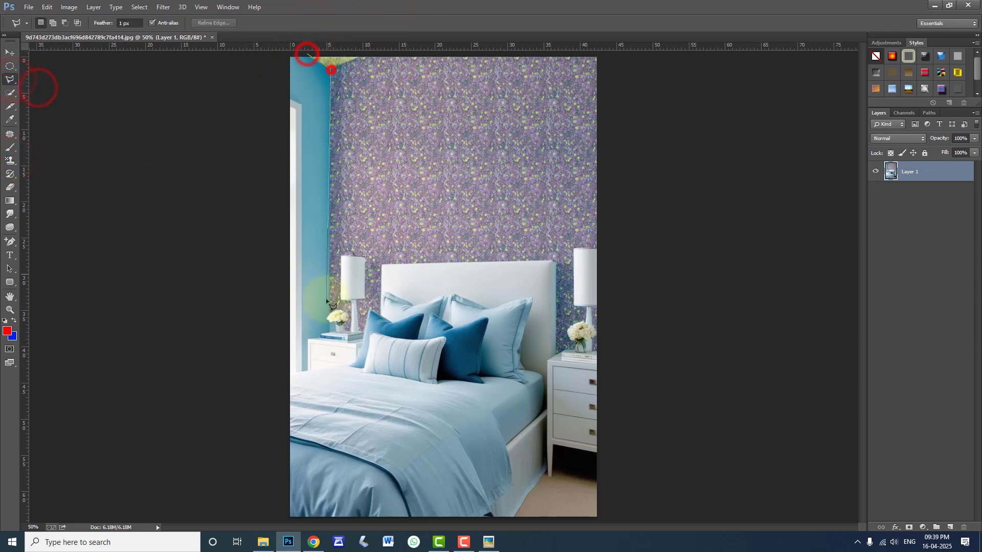
click(330, 68)
click(328, 313)
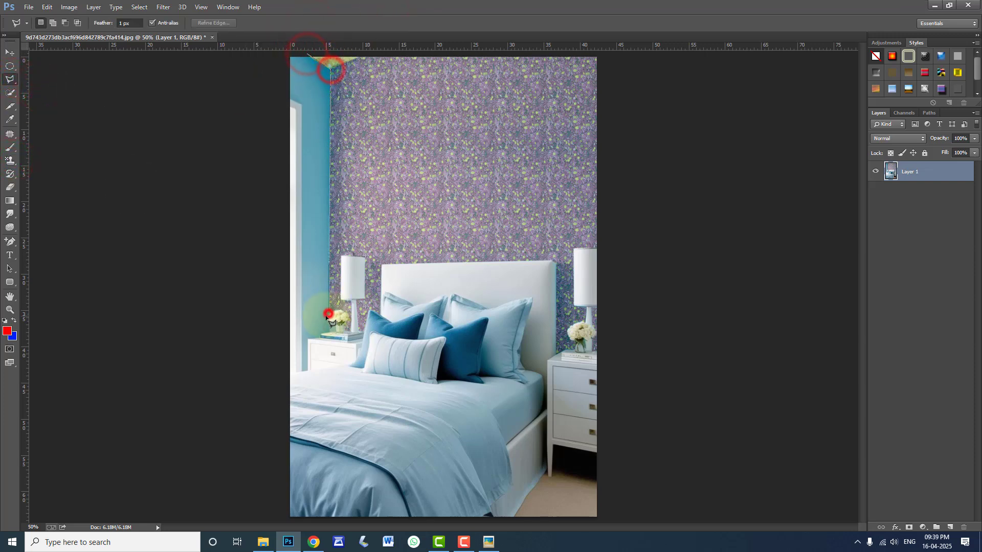
click(309, 339)
click(302, 370)
click(302, 104)
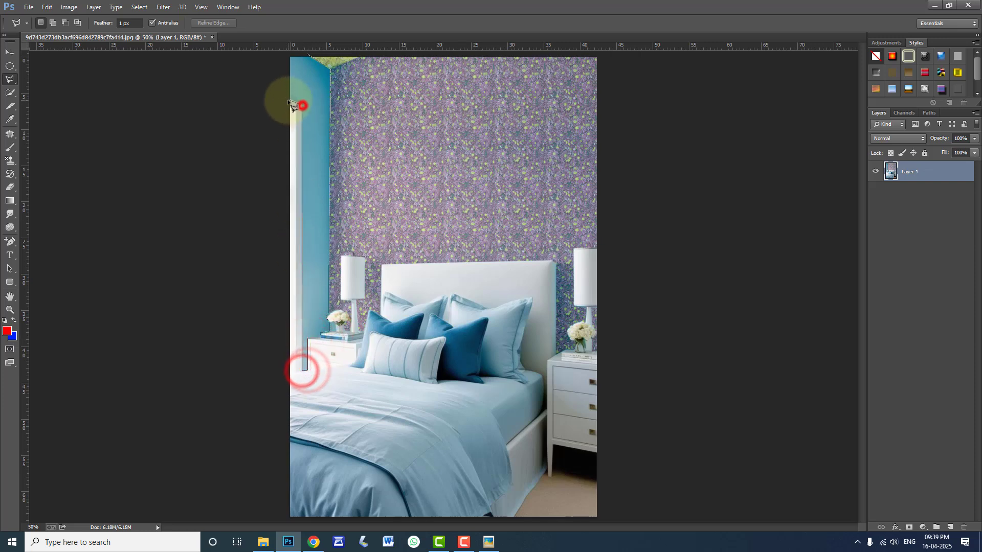
click(283, 95)
click(285, 51)
click(306, 54)
- Paint the selected left side wall with the blue flower pattern using the Pattern Stamp tool and clear the selection
click(11, 161)
click(38, 169)
click(309, 24)
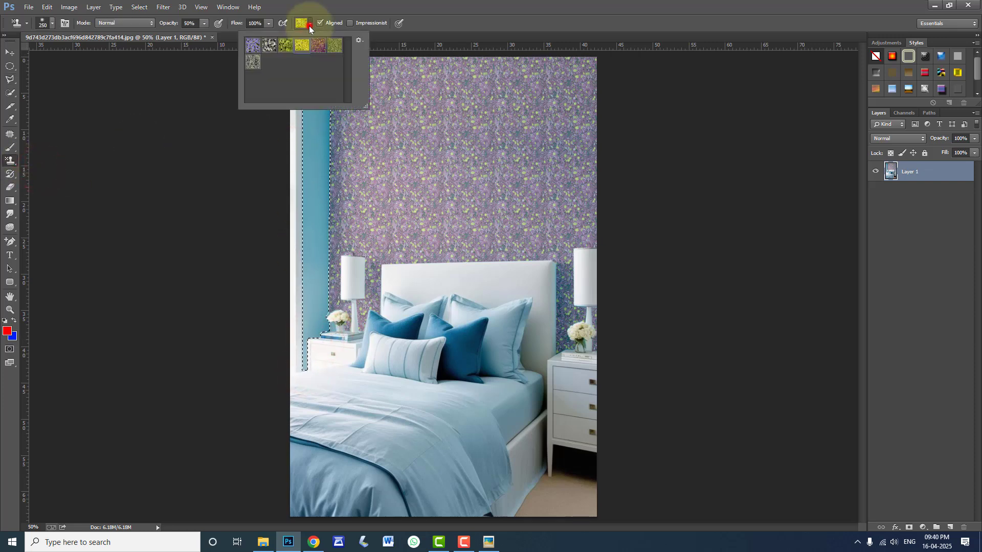
double_click(255, 51)
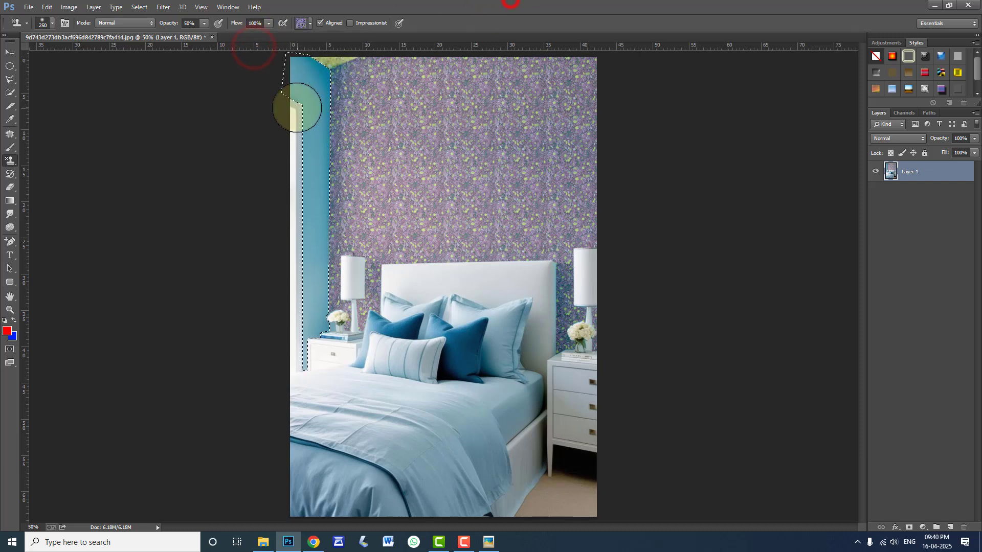
drag(306, 66, 313, 384)
key(ctrl+d)
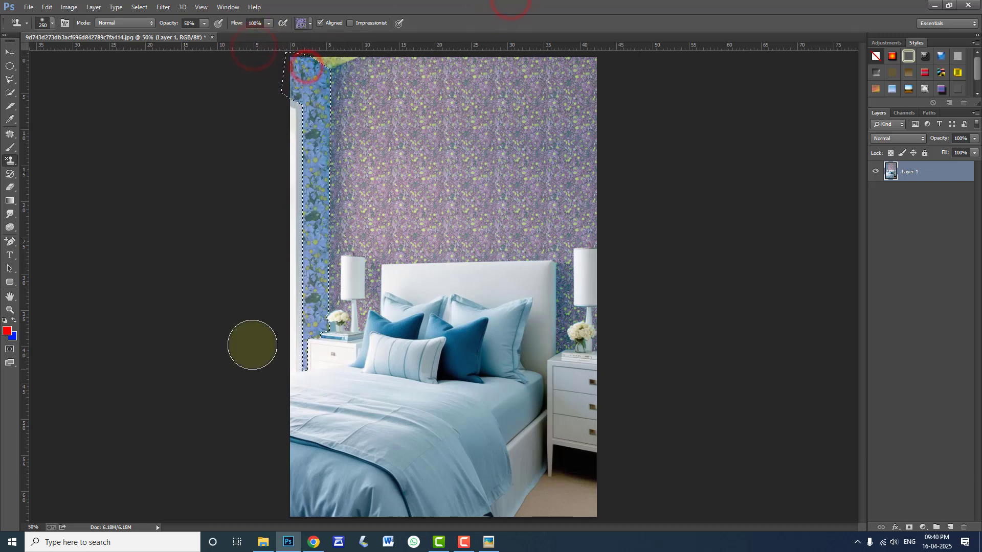
- Select the small wall gap beside the left nightstand's flowers, stamp it with the purple-pink flower pattern and clear the selection
click(10, 79)
click(329, 321)
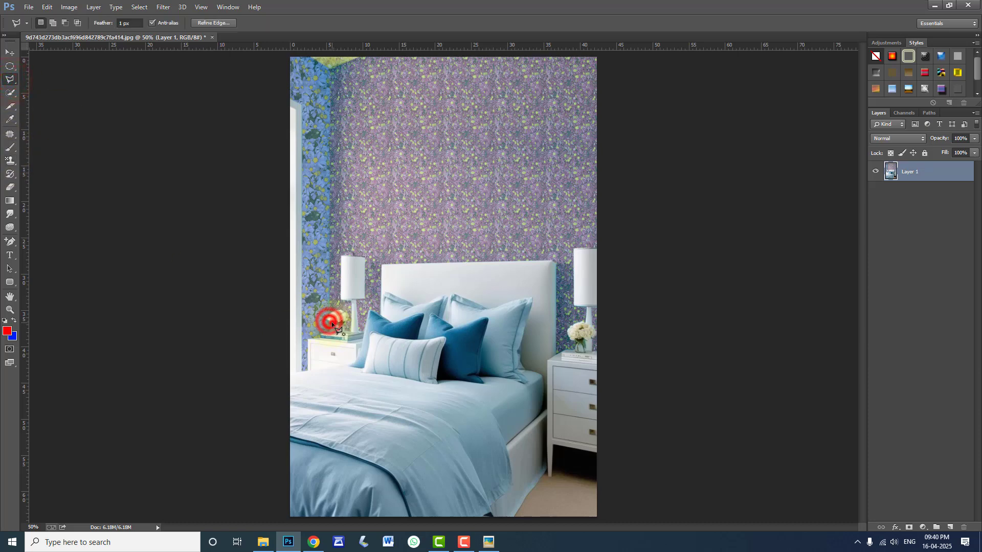
click(11, 161)
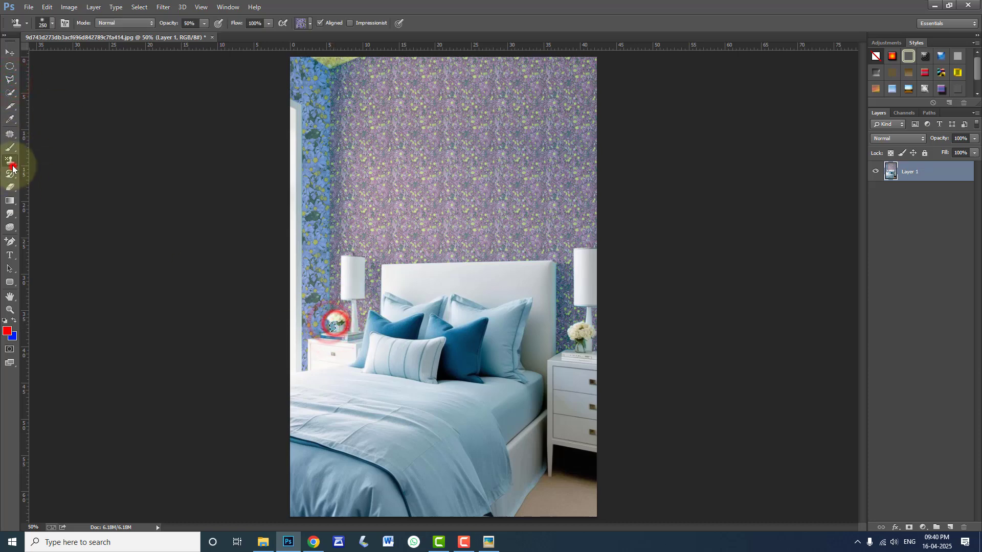
click(310, 23)
click(318, 47)
drag(336, 319, 339, 334)
key(ctrl+d)
click(10, 53)
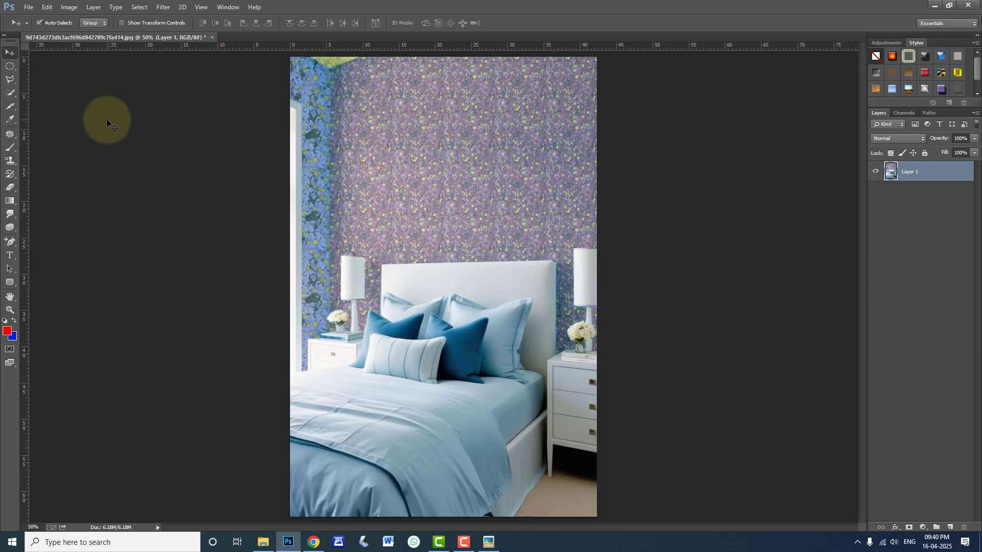
click(13, 80)
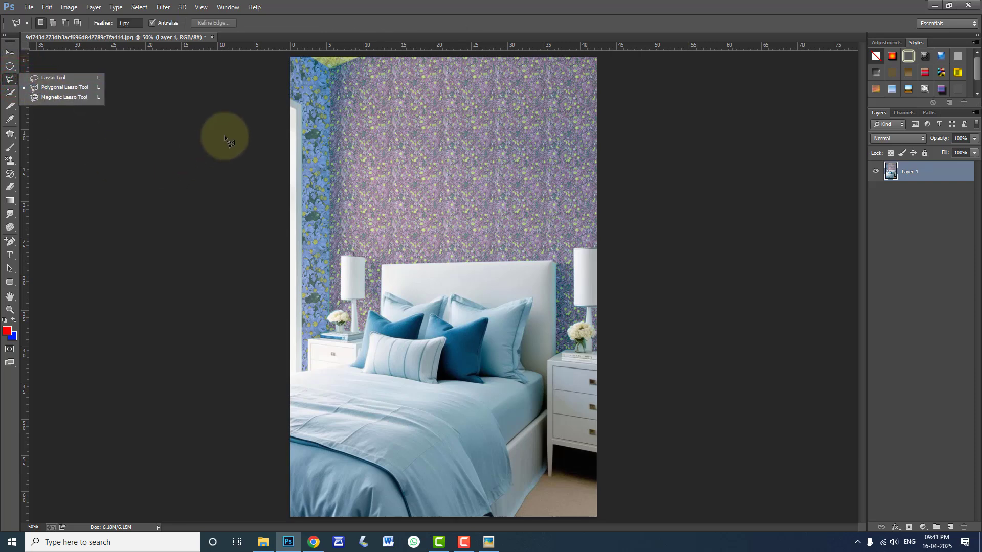
click(336, 14)
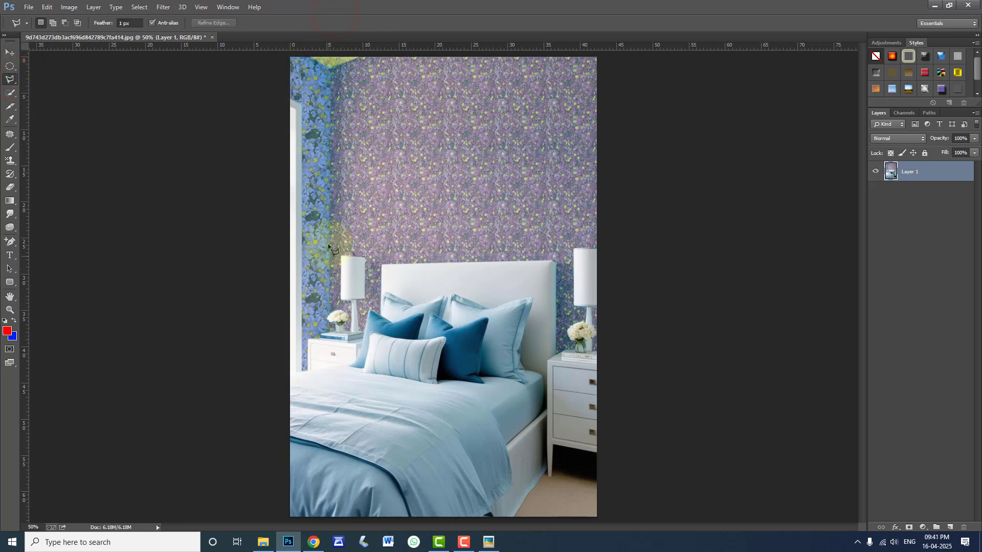